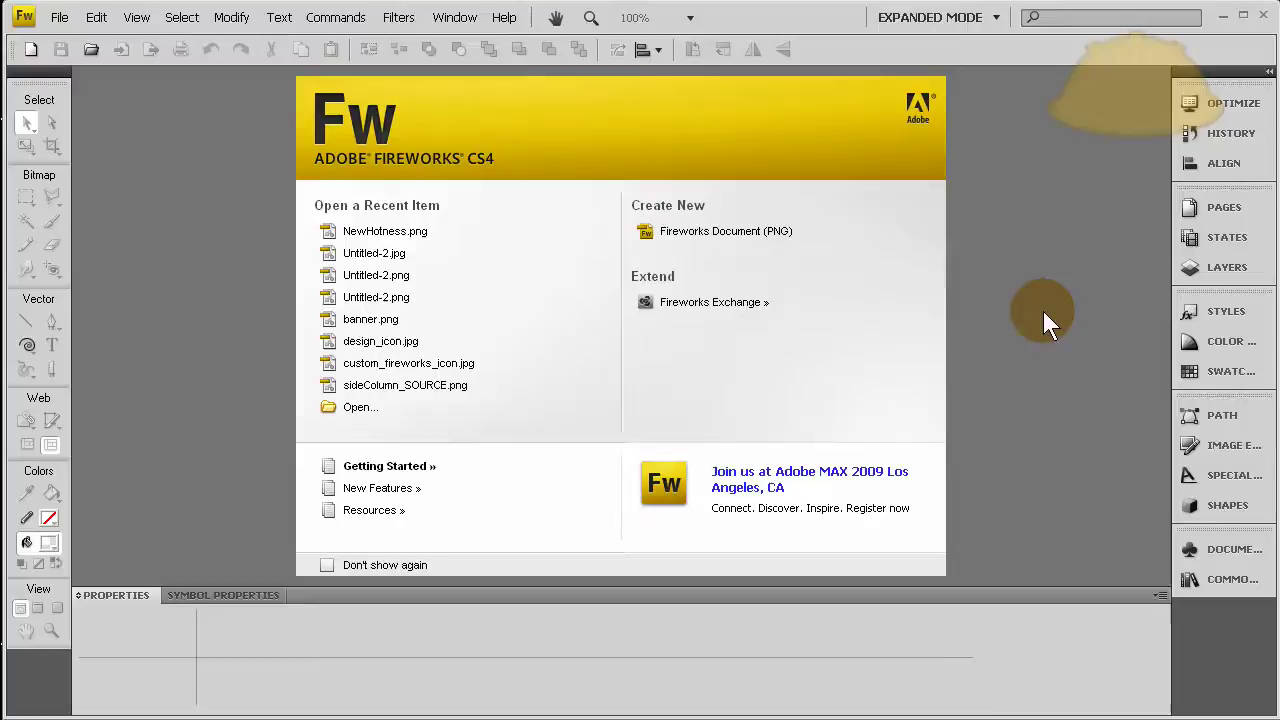
- Create a new 900×500 pixel document and set its canvas colour to black (#000000)
{"action": "left_click", "coordinate": [725, 236]}
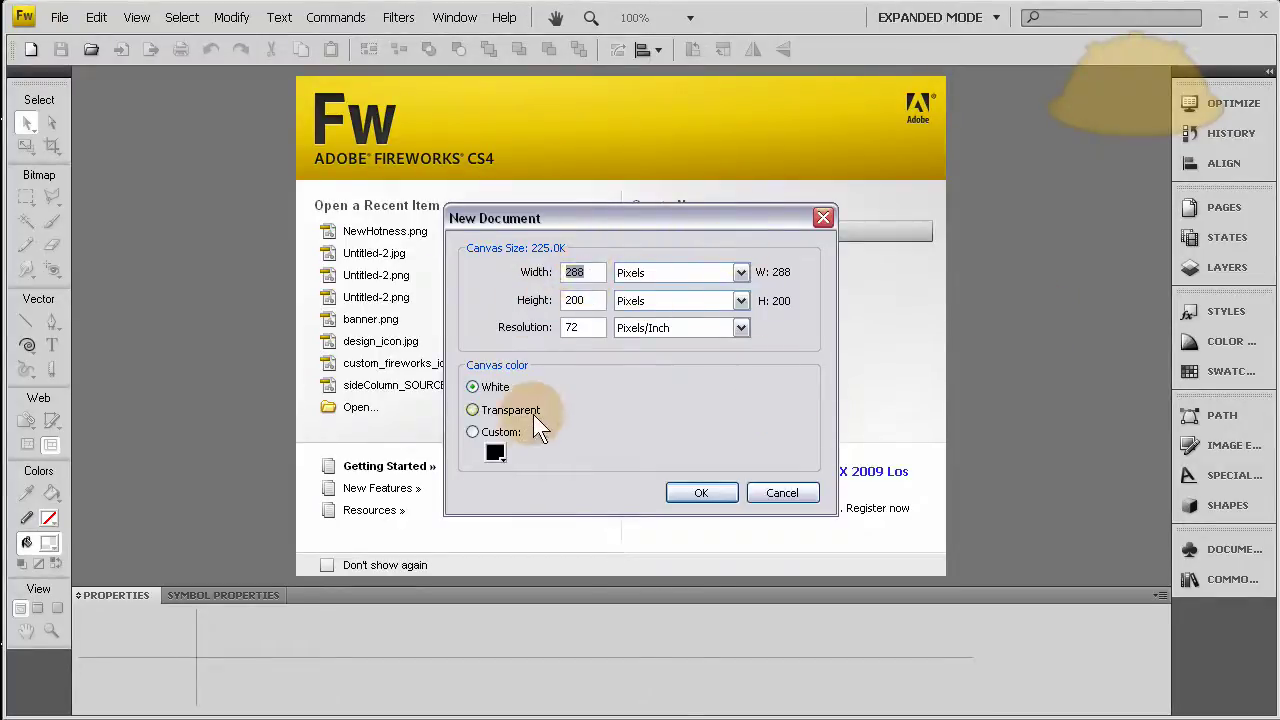
{"action": "type", "text": "900"}
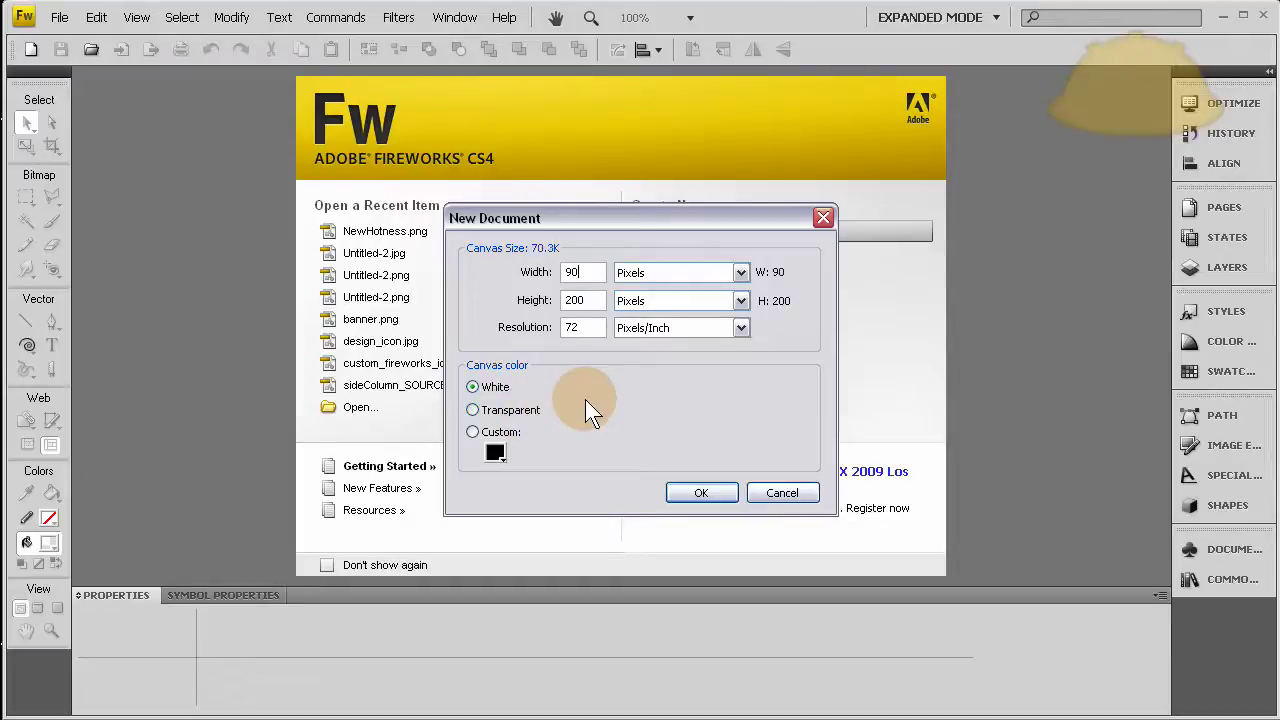
{"action": "double_click", "coordinate": [584, 300]}
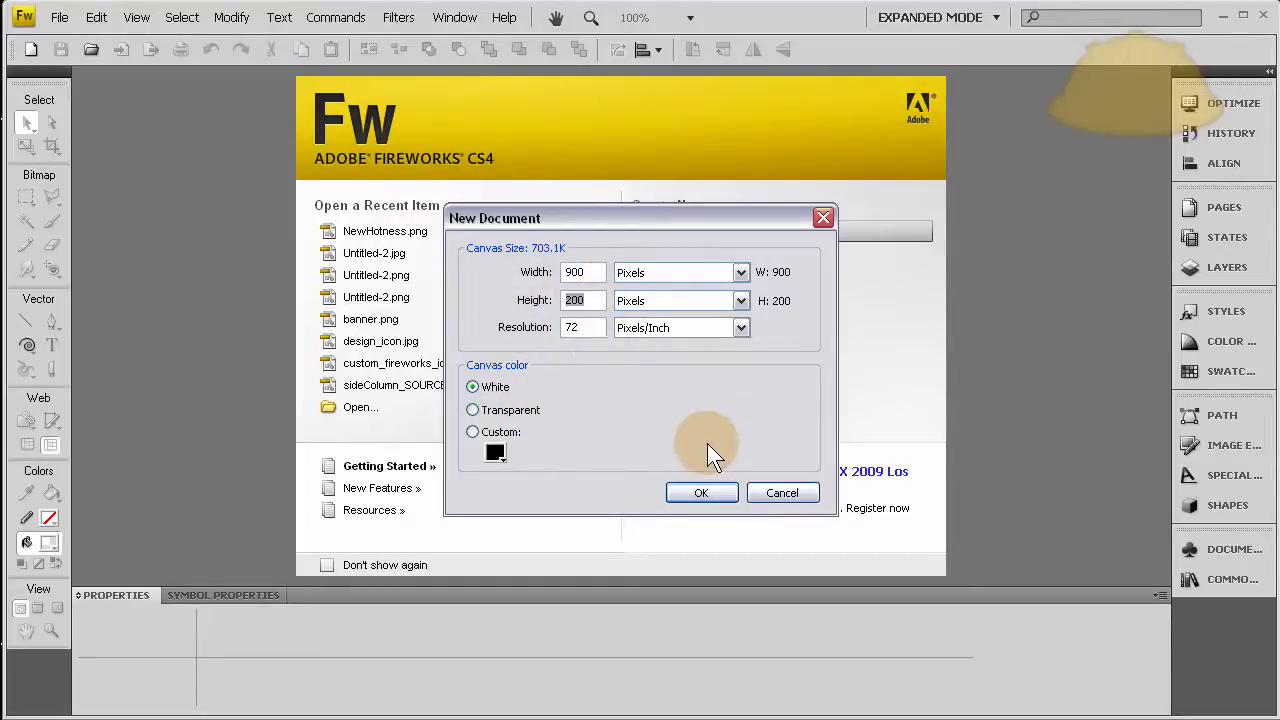
{"action": "type", "text": "500"}
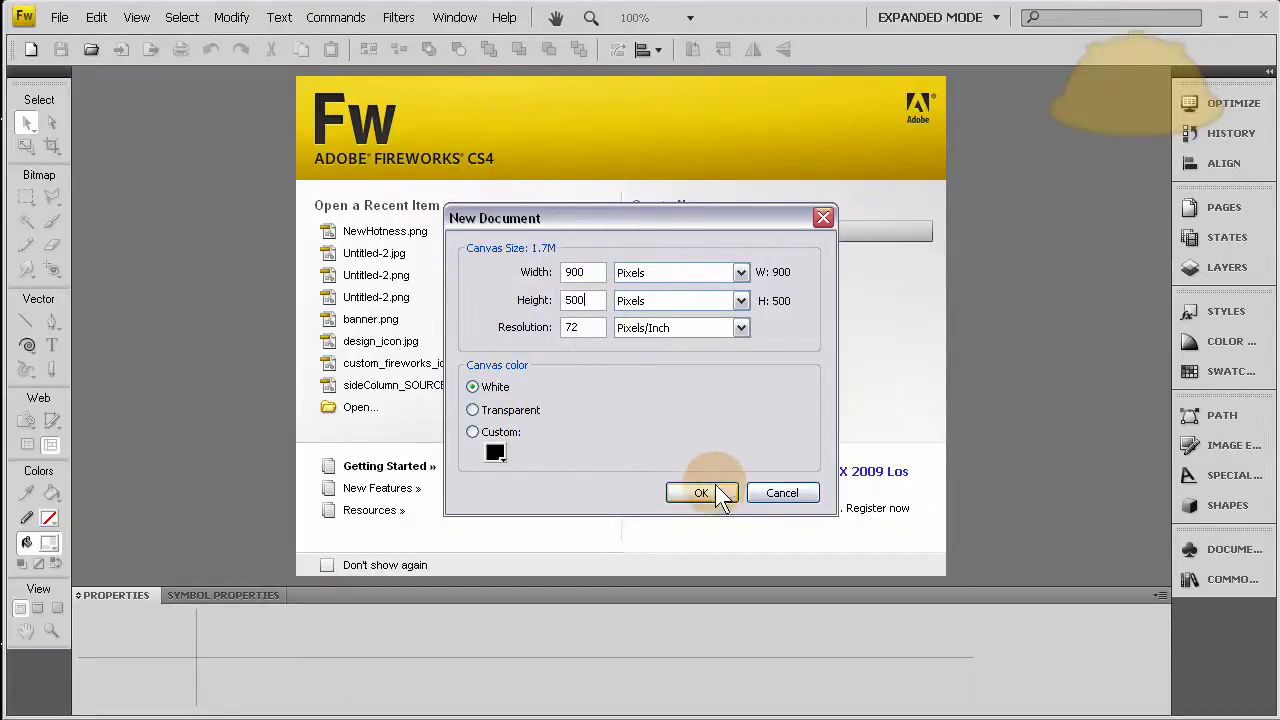
{"action": "left_click", "coordinate": [701, 493]}
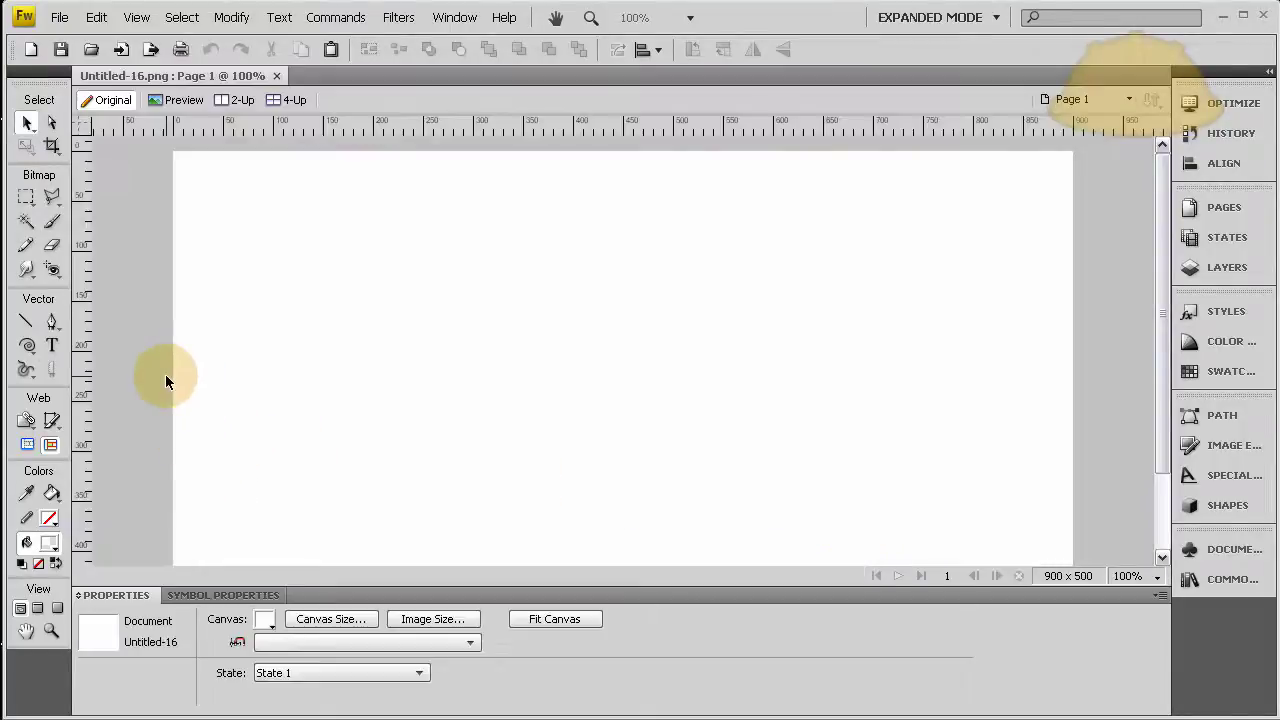
{"action": "left_click", "coordinate": [265, 620]}
{"action": "left_click", "coordinate": [295, 530]}
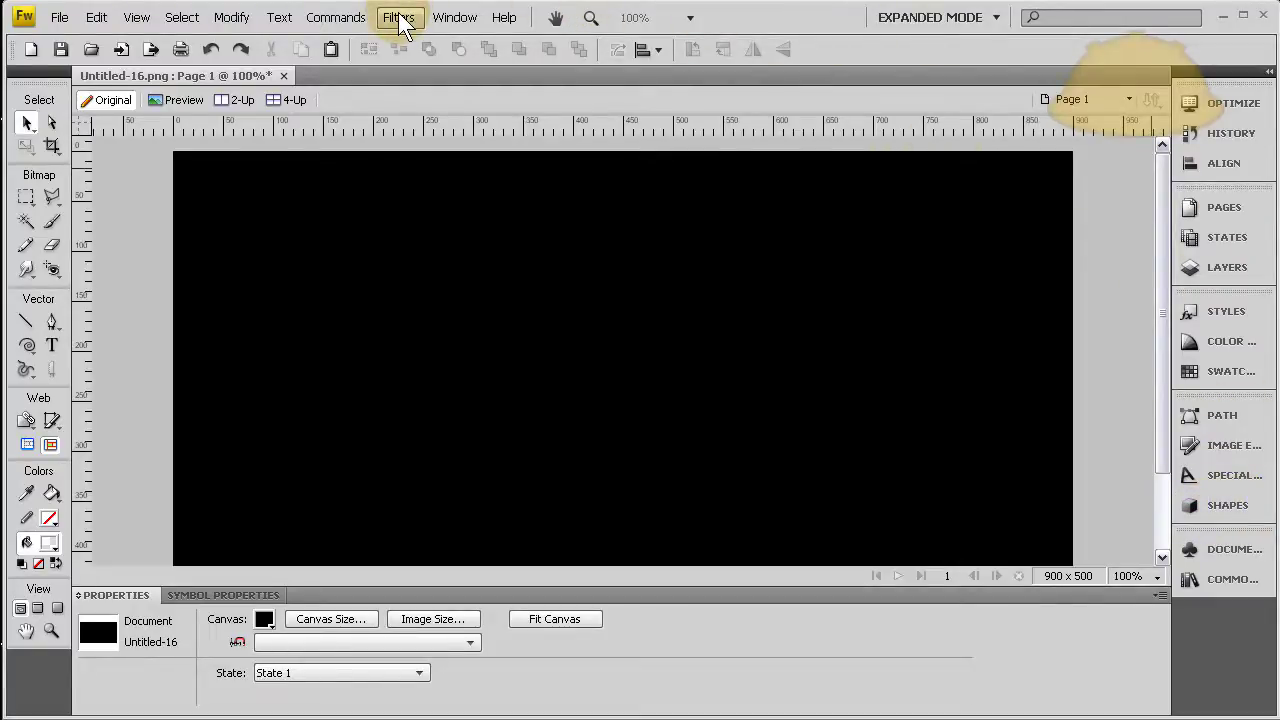
- Drag the Inspire auto shape from the Auto Shapes panel onto the canvas and select it
{"action": "left_click", "coordinate": [457, 19]}
{"action": "left_click", "coordinate": [502, 297]}
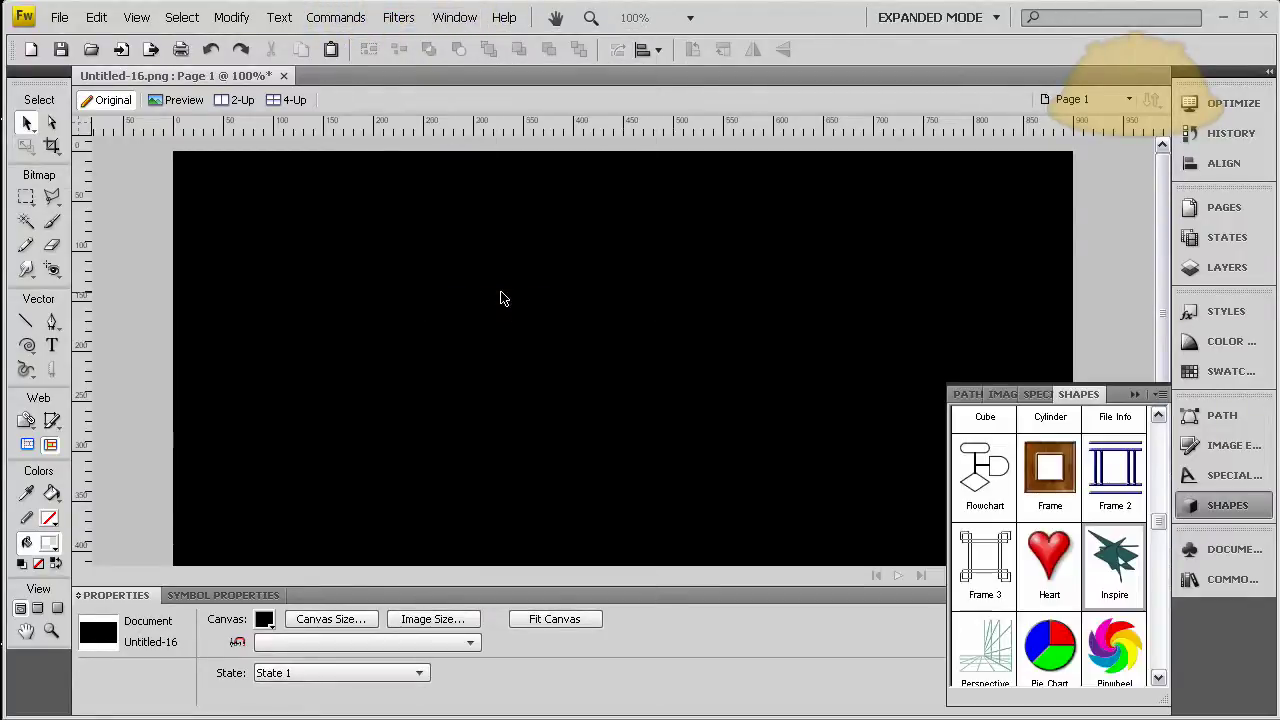
{"action": "left_click", "coordinate": [1225, 510]}
{"action": "left_click", "coordinate": [1228, 508]}
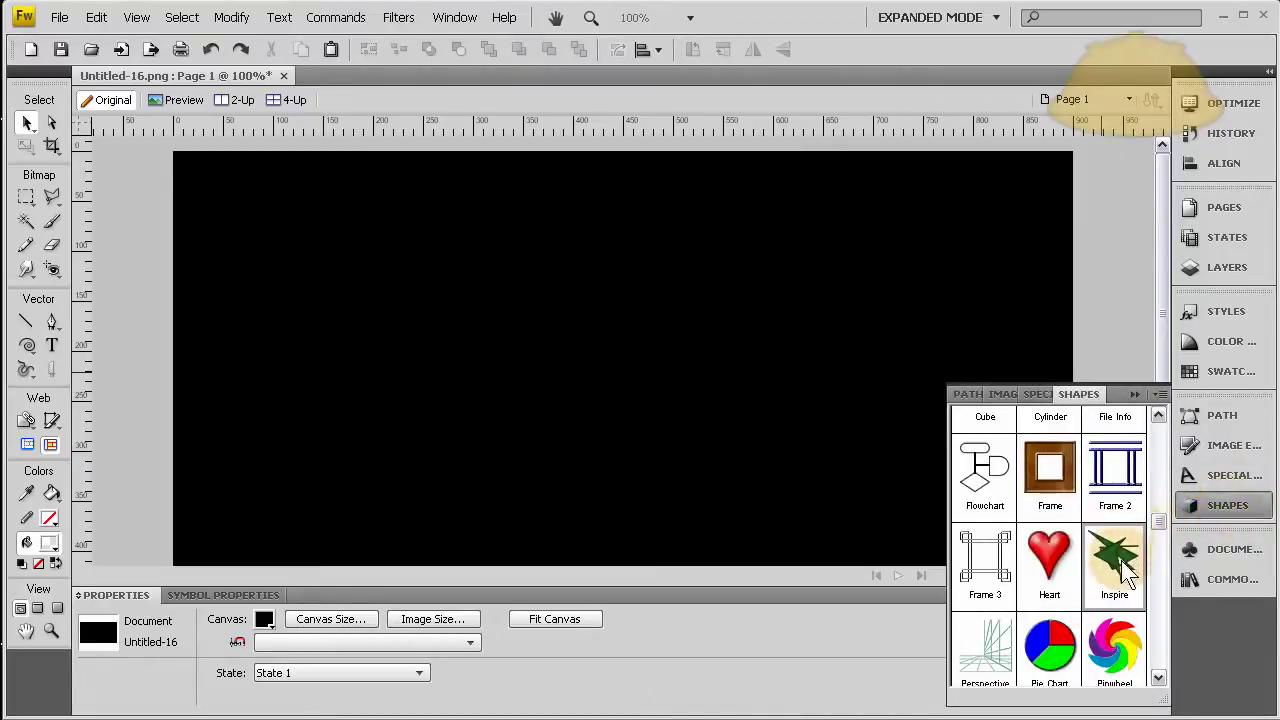
{"action": "left_click_drag", "start_coordinate": [1163, 522], "coordinate": [558, 357]}
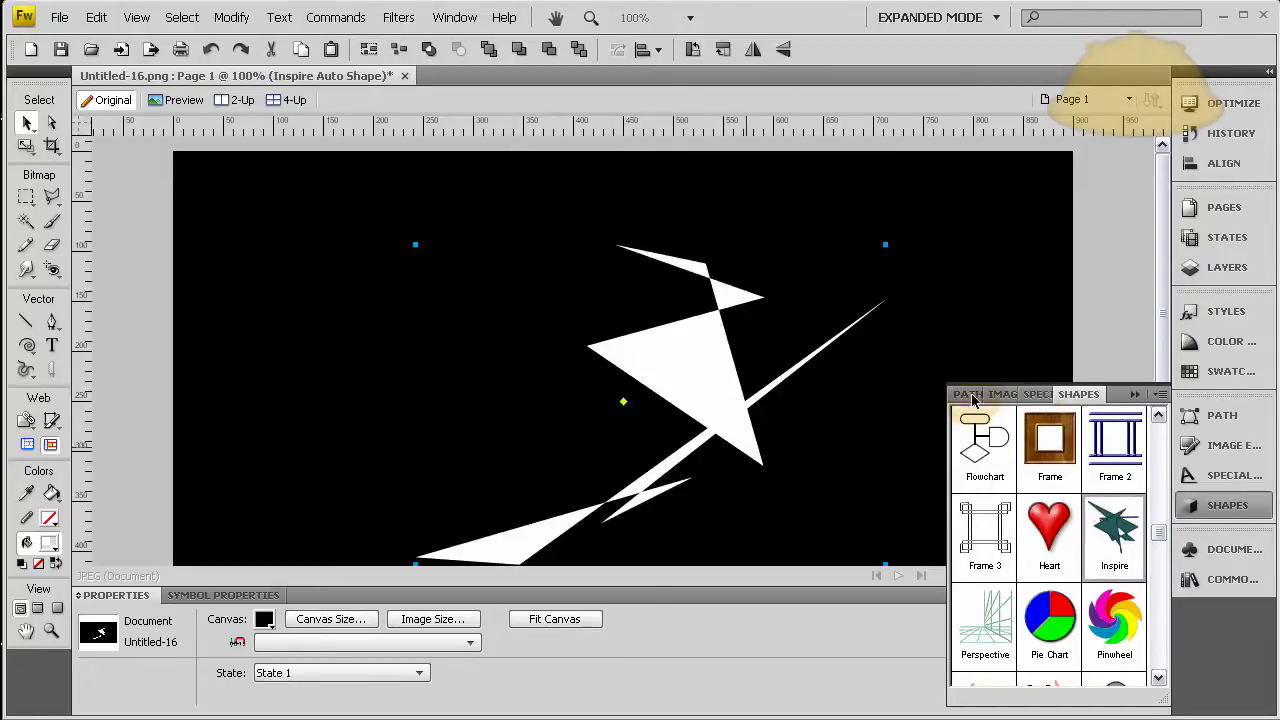
{"action": "left_click", "coordinate": [1204, 494]}
{"action": "left_click", "coordinate": [700, 408]}
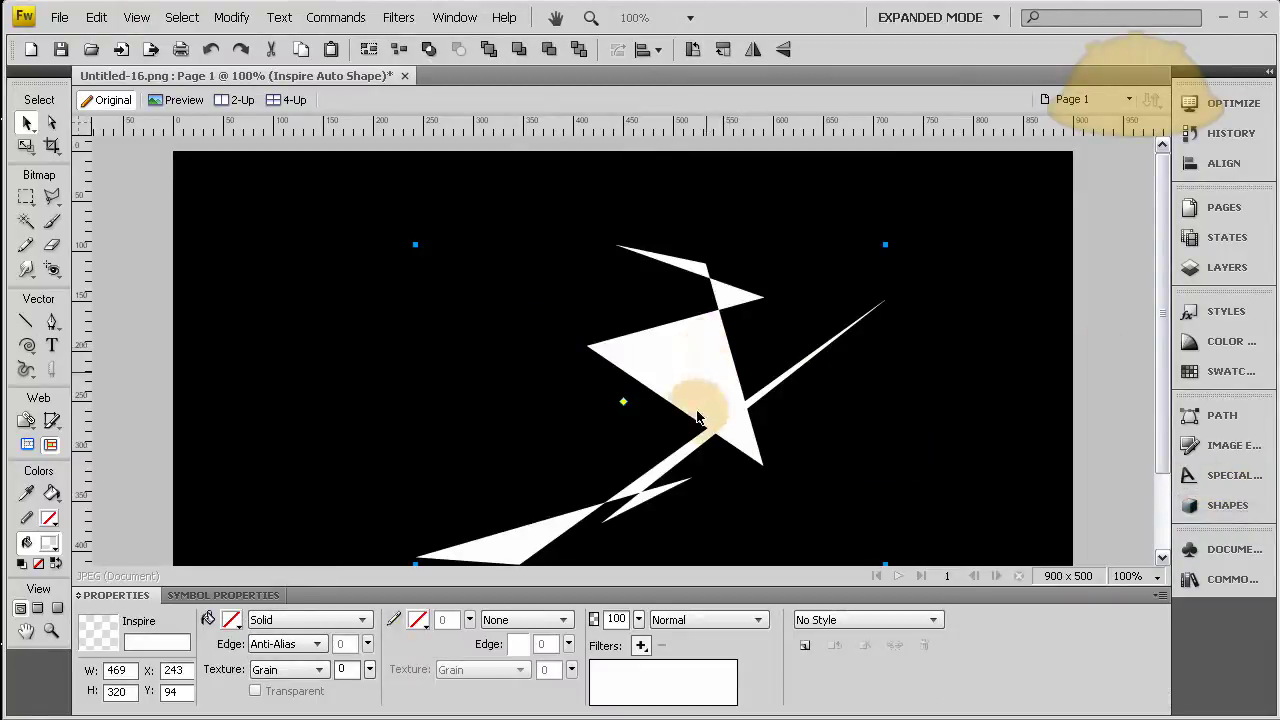
- Regenerate the Inspire shape several times into a larger jagged variation
{"action": "left_click", "coordinate": [623, 406]}
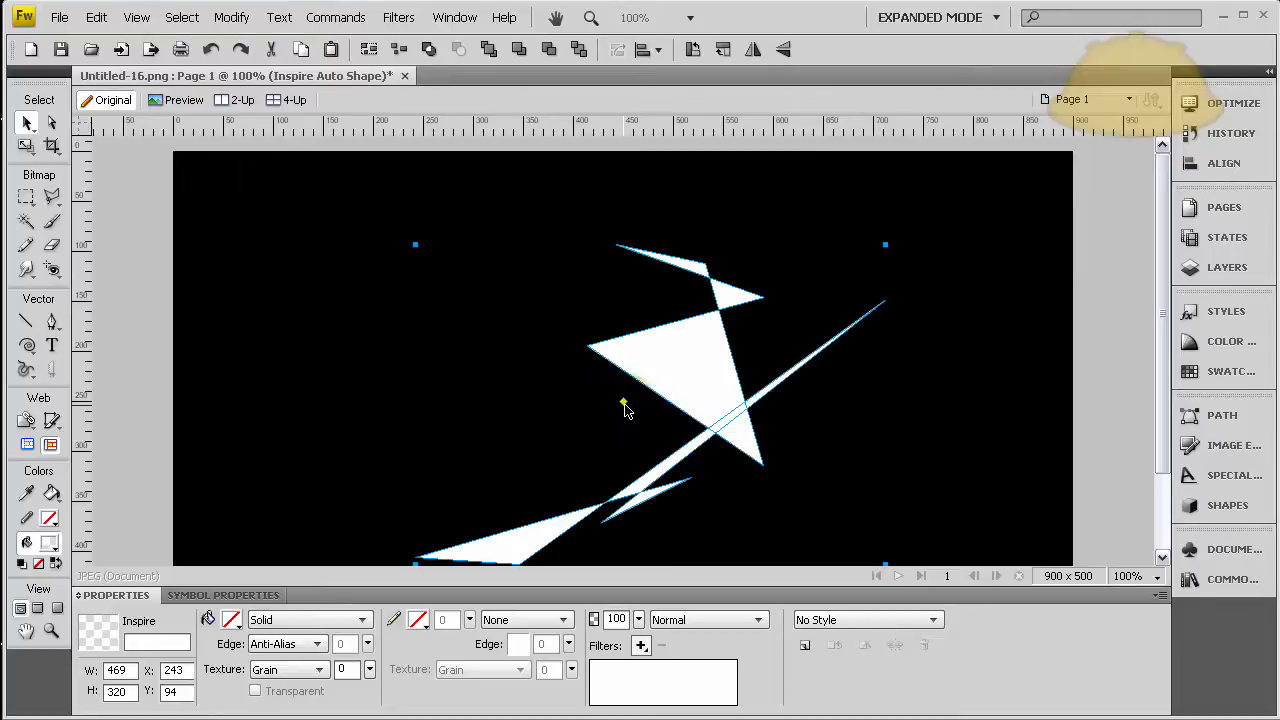
{"action": "scroll", "coordinate": [625, 408], "scroll_direction": "down", "scroll_amount": 2}
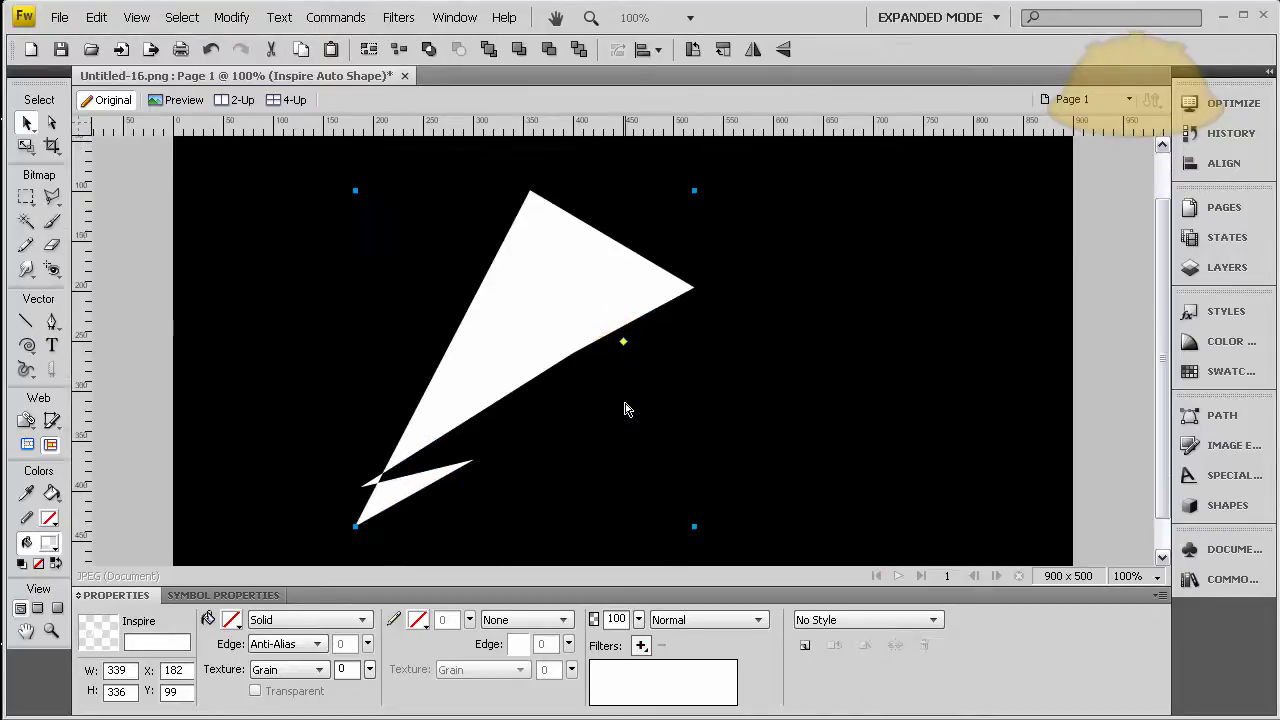
{"action": "left_click", "coordinate": [623, 342]}
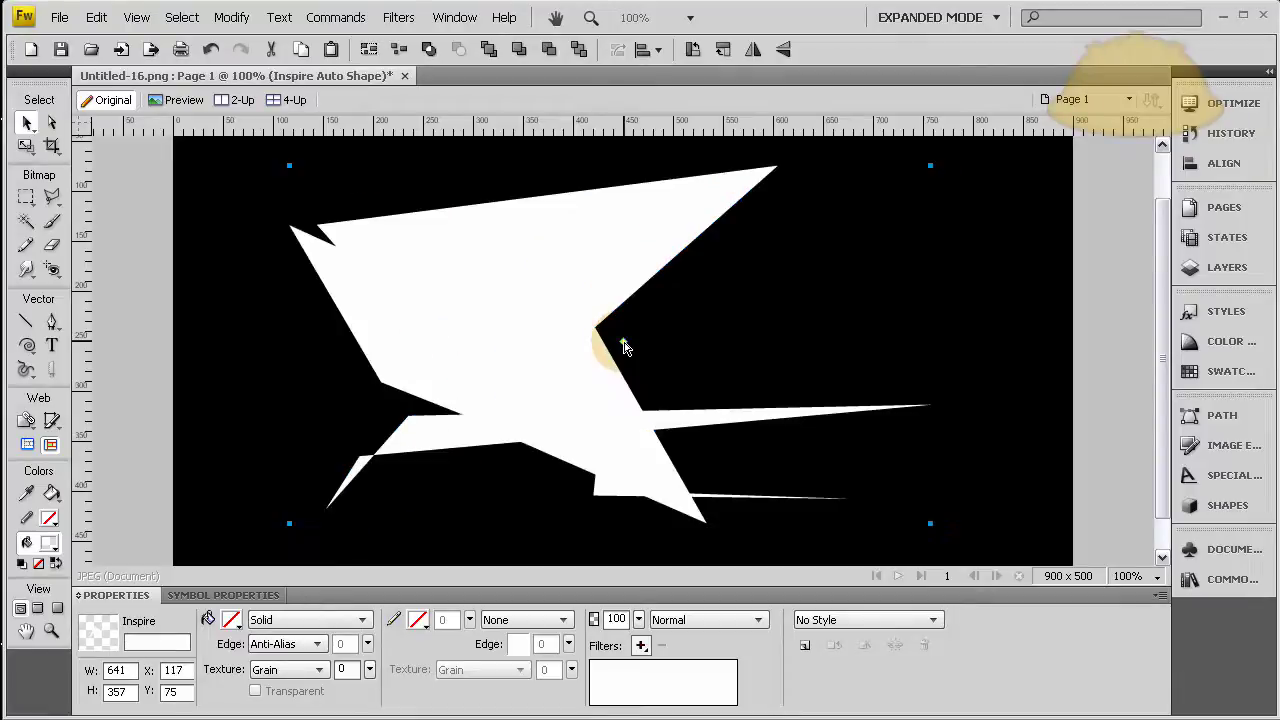
{"action": "left_click", "coordinate": [622, 343]}
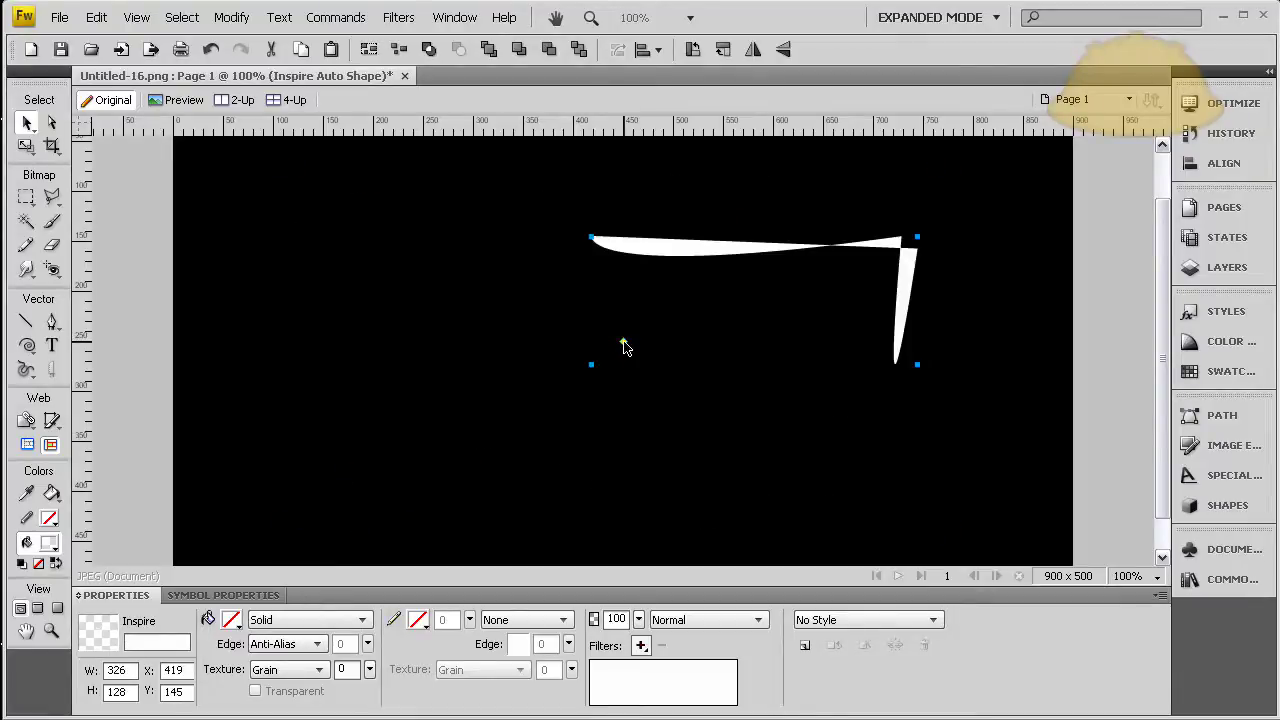
{"action": "left_click", "coordinate": [622, 342]}
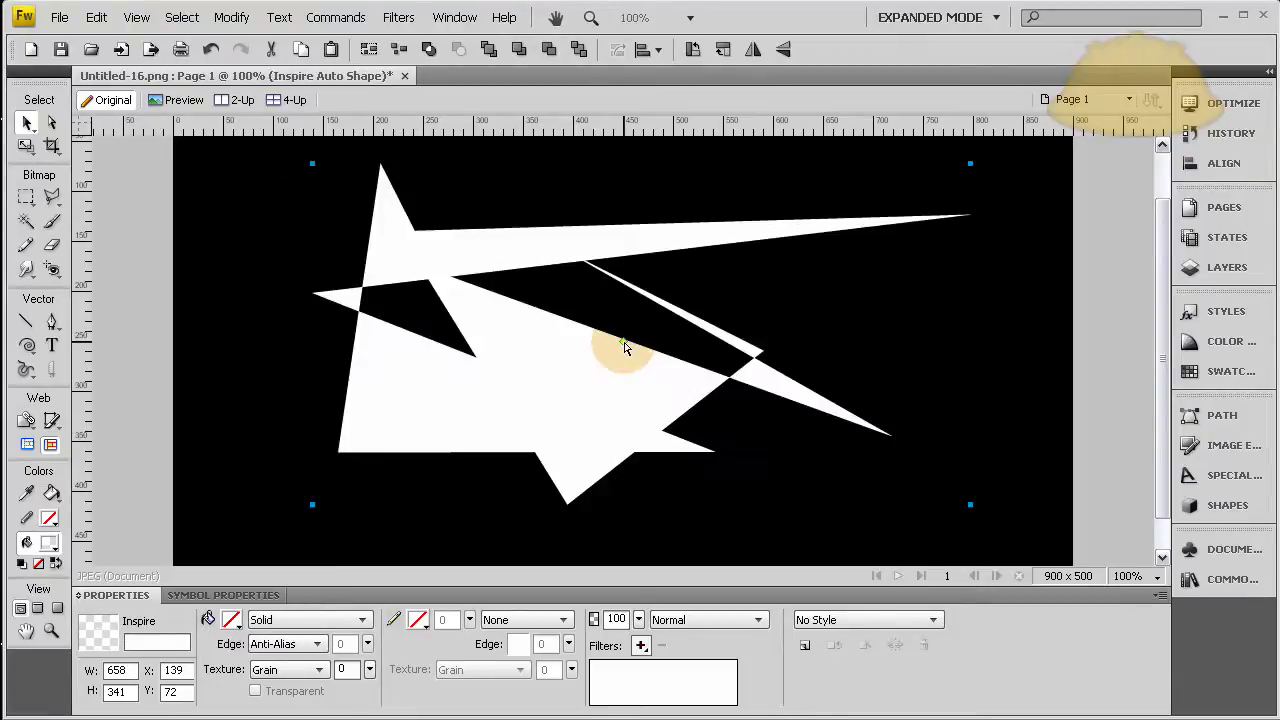
- Give the Inspire shape a cyan outline and set its fill to None
{"action": "left_click", "coordinate": [419, 622]}
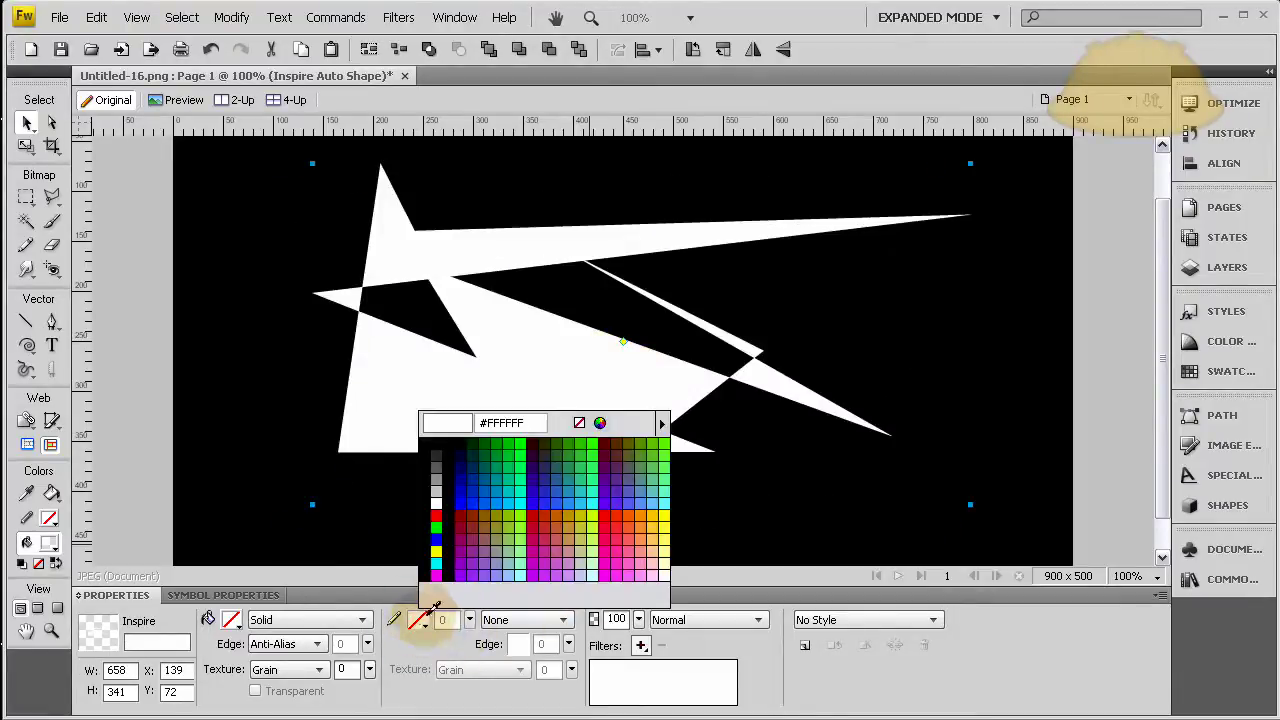
{"action": "left_click", "coordinate": [462, 501]}
{"action": "left_click", "coordinate": [423, 622]}
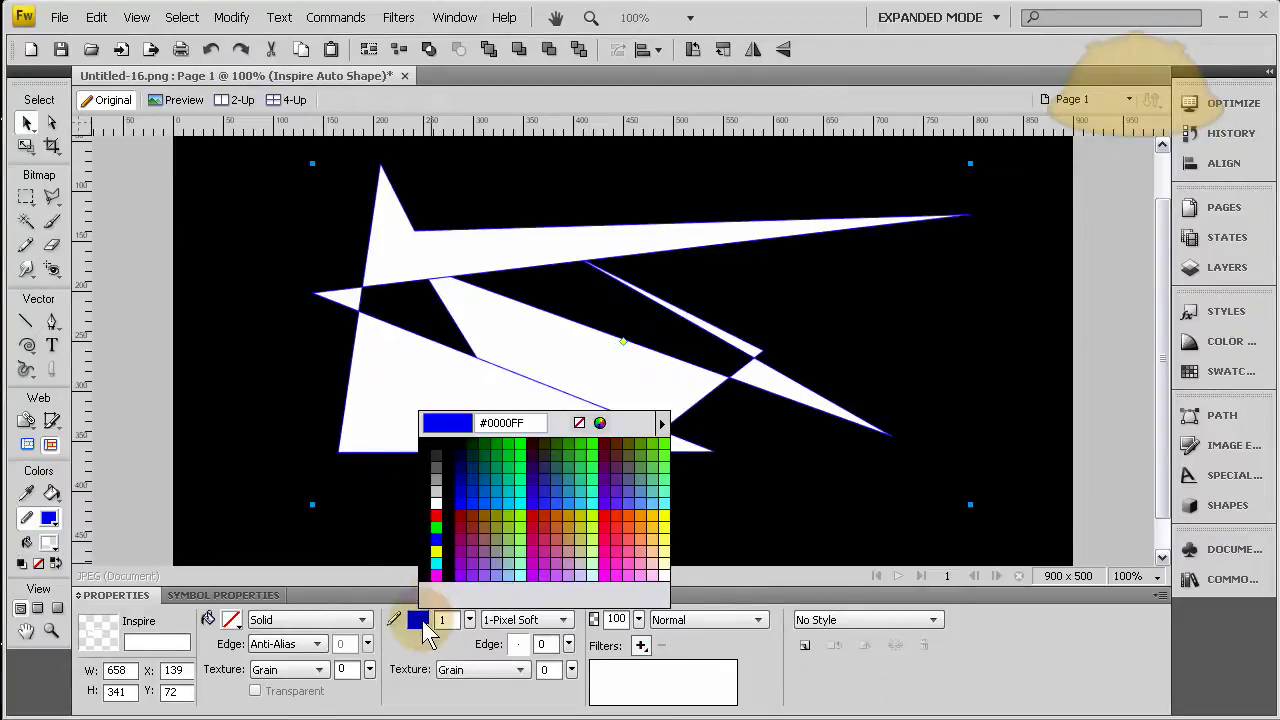
{"action": "left_click", "coordinate": [436, 563]}
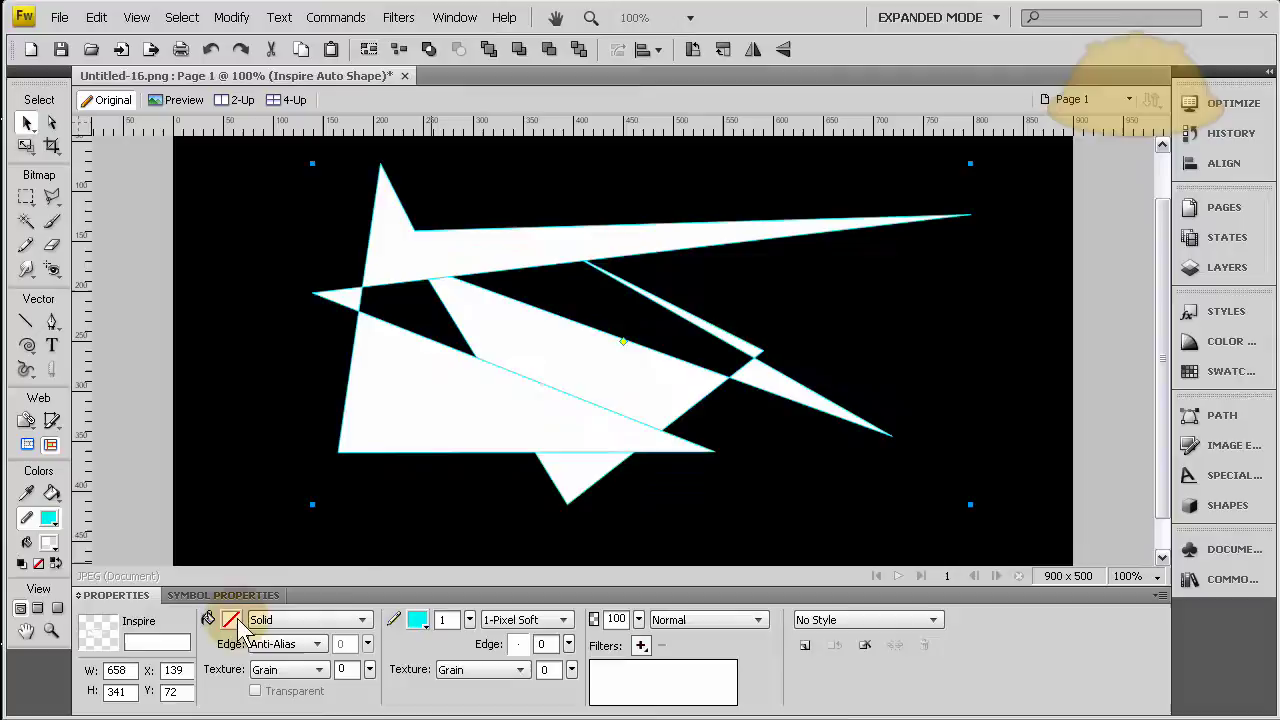
{"action": "left_click", "coordinate": [236, 622]}
{"action": "left_click", "coordinate": [340, 537]}
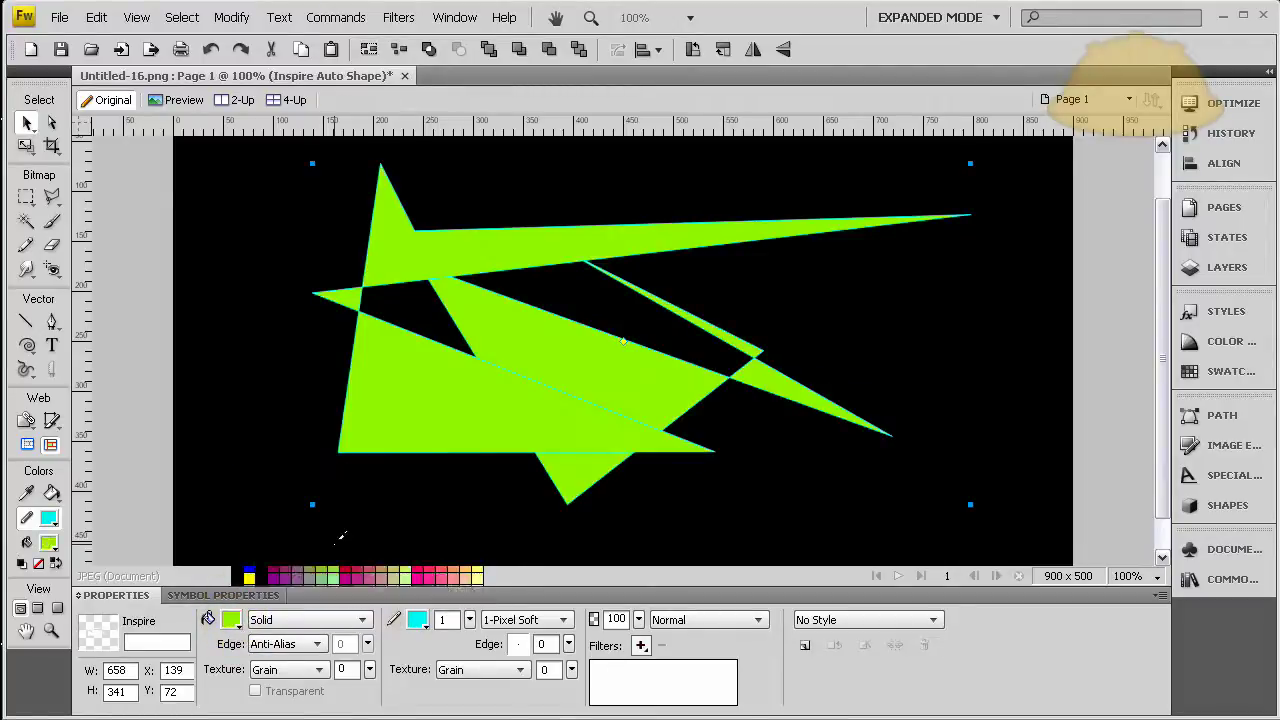
{"action": "left_click", "coordinate": [231, 620]}
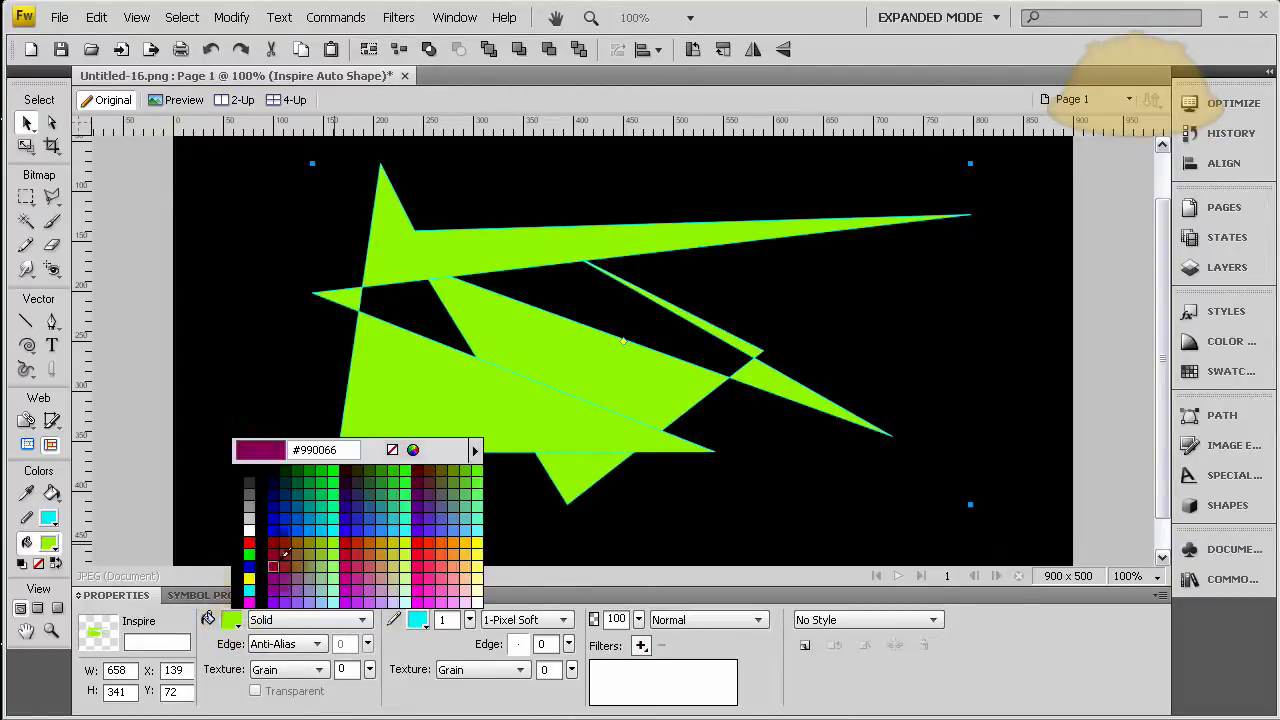
{"action": "left_click", "coordinate": [392, 450]}
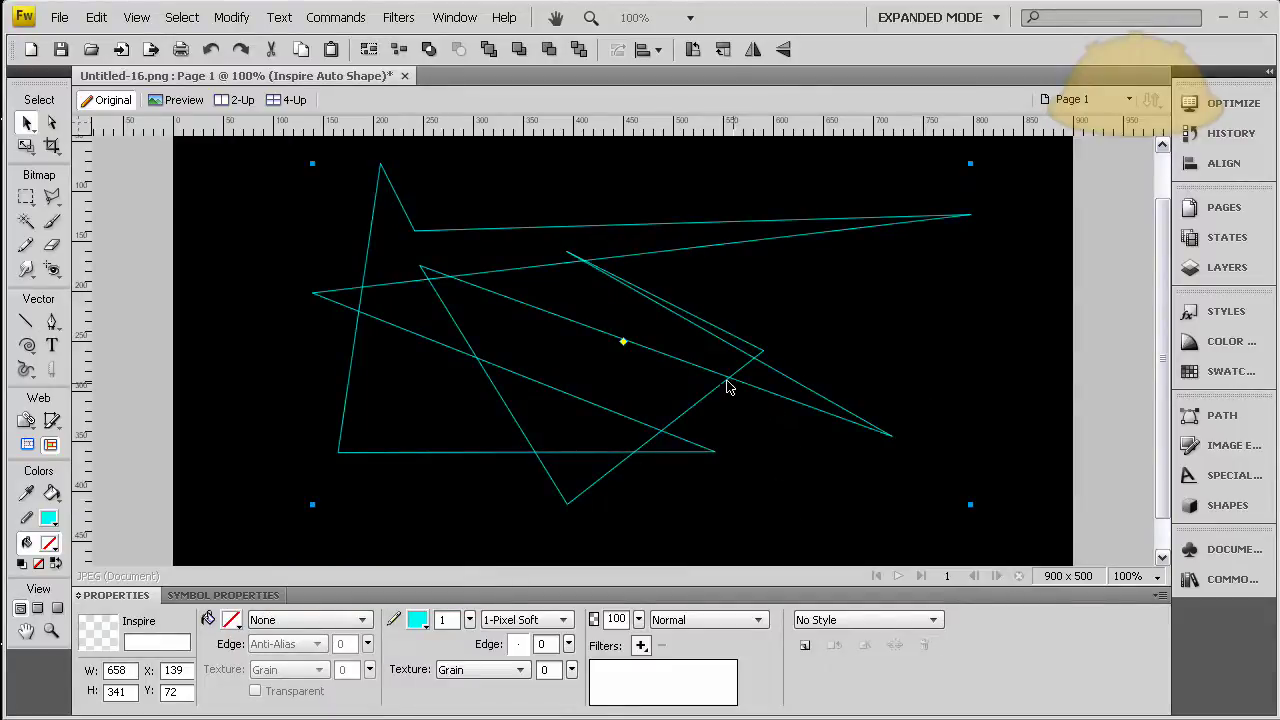
- Regenerate the cyan outline shape until it forms a large tangle of lines
{"action": "left_click", "coordinate": [623, 344]}
{"action": "left_click", "coordinate": [623, 344]}
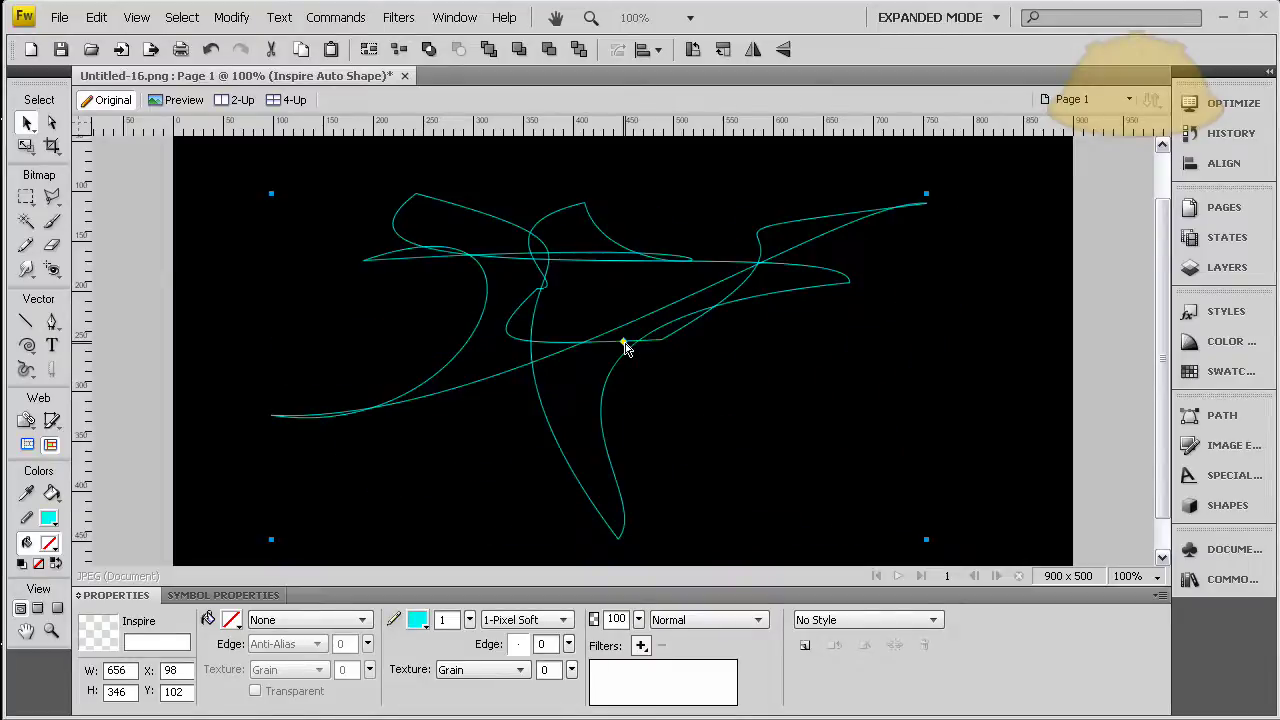
{"action": "left_click", "coordinate": [623, 344]}
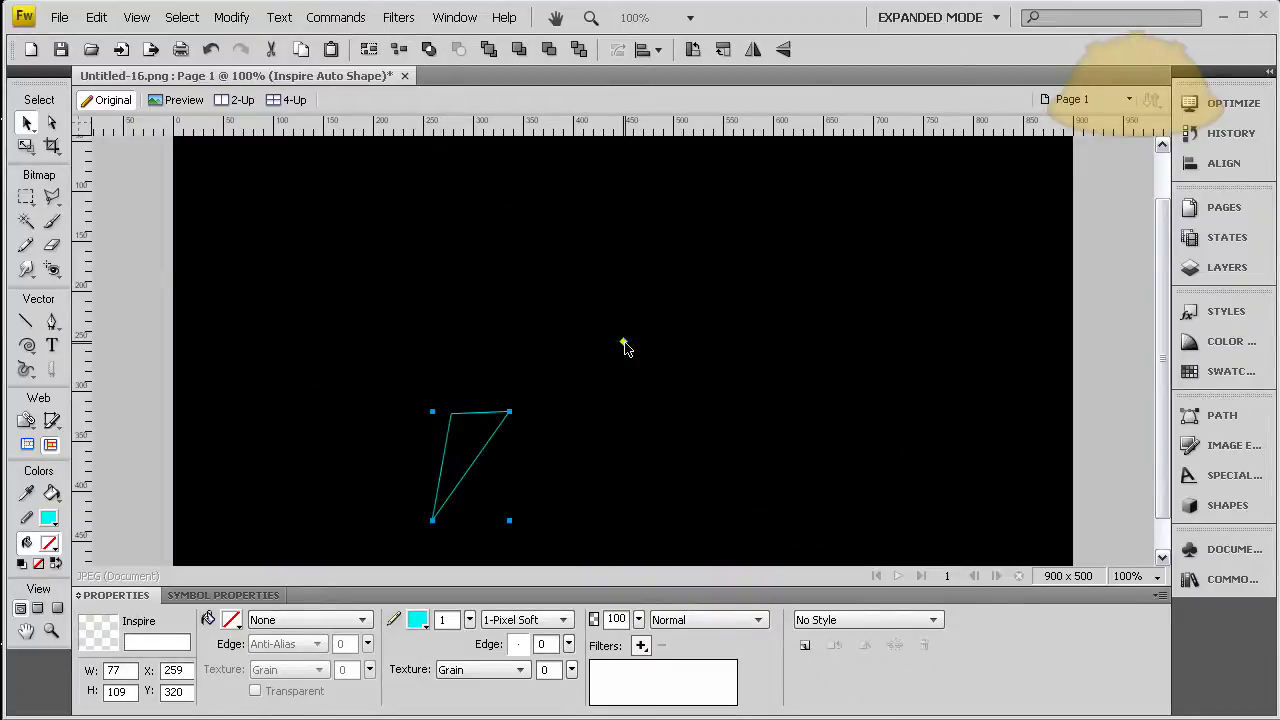
{"action": "left_click", "coordinate": [623, 344]}
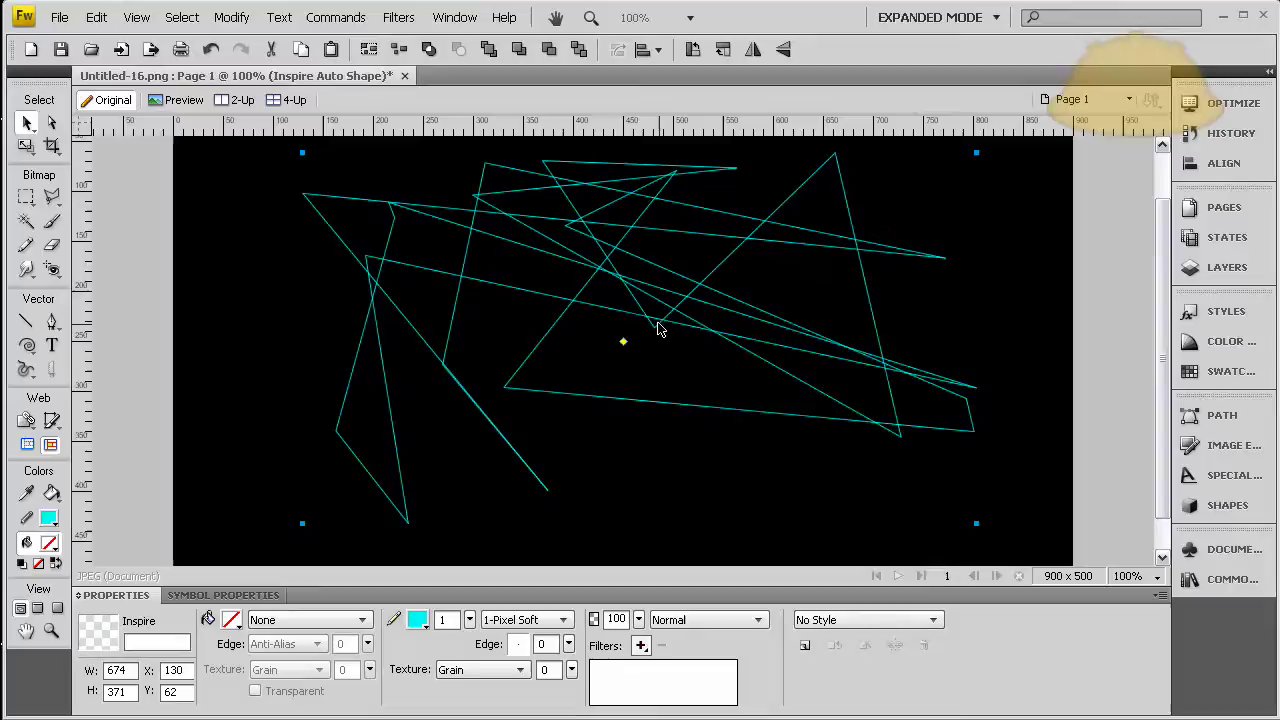
- Convert the cyan line tangle into a graphic symbol named Symbol
{"action": "right_click", "coordinate": [658, 328]}
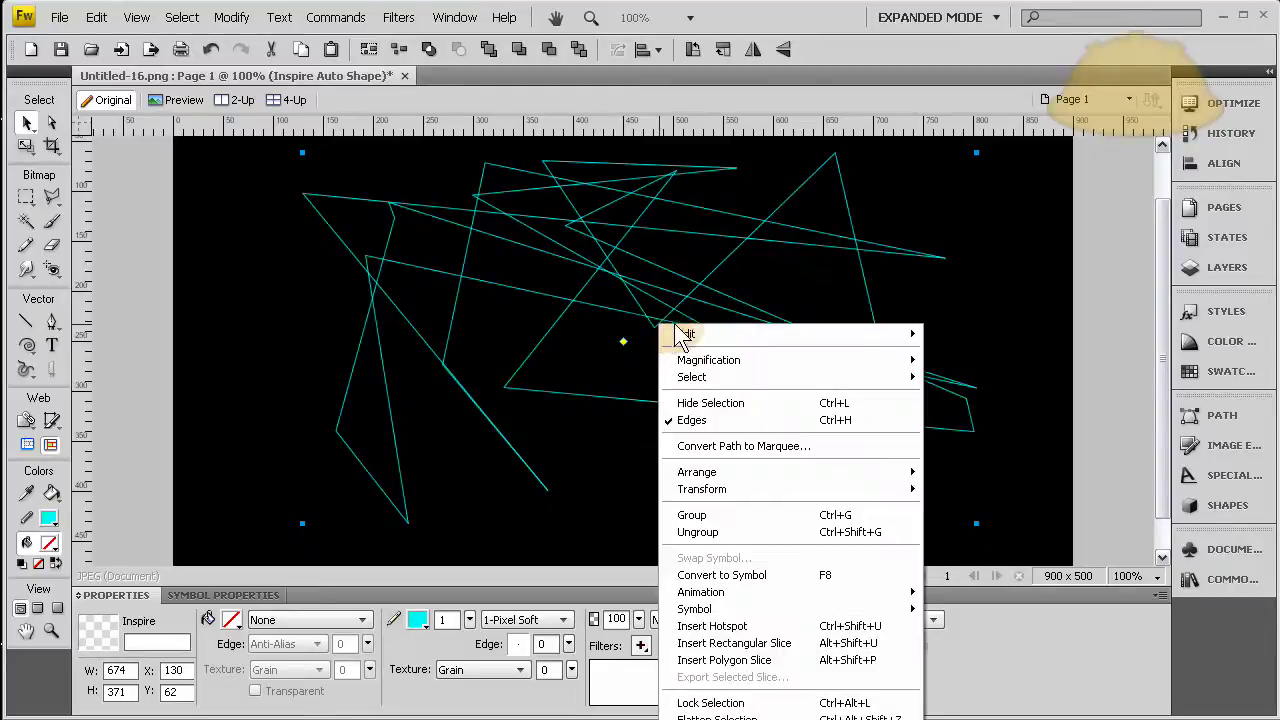
{"action": "left_click", "coordinate": [749, 580]}
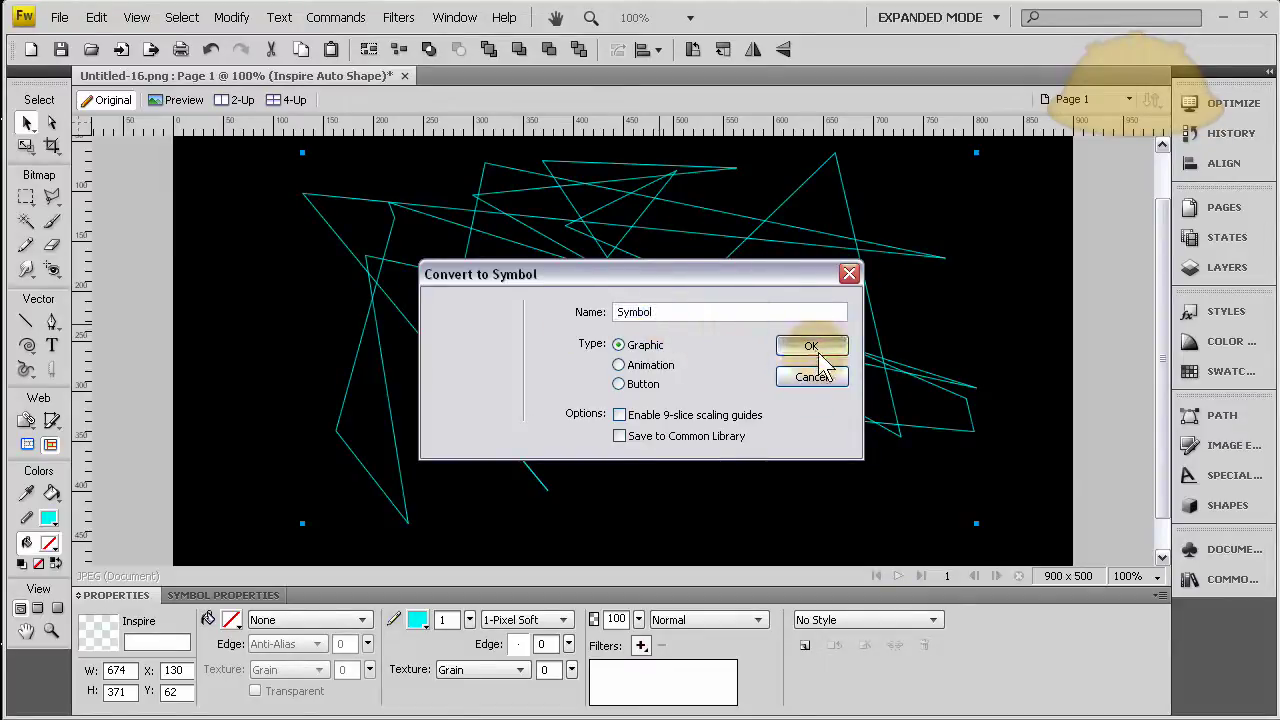
{"action": "left_click", "coordinate": [812, 348]}
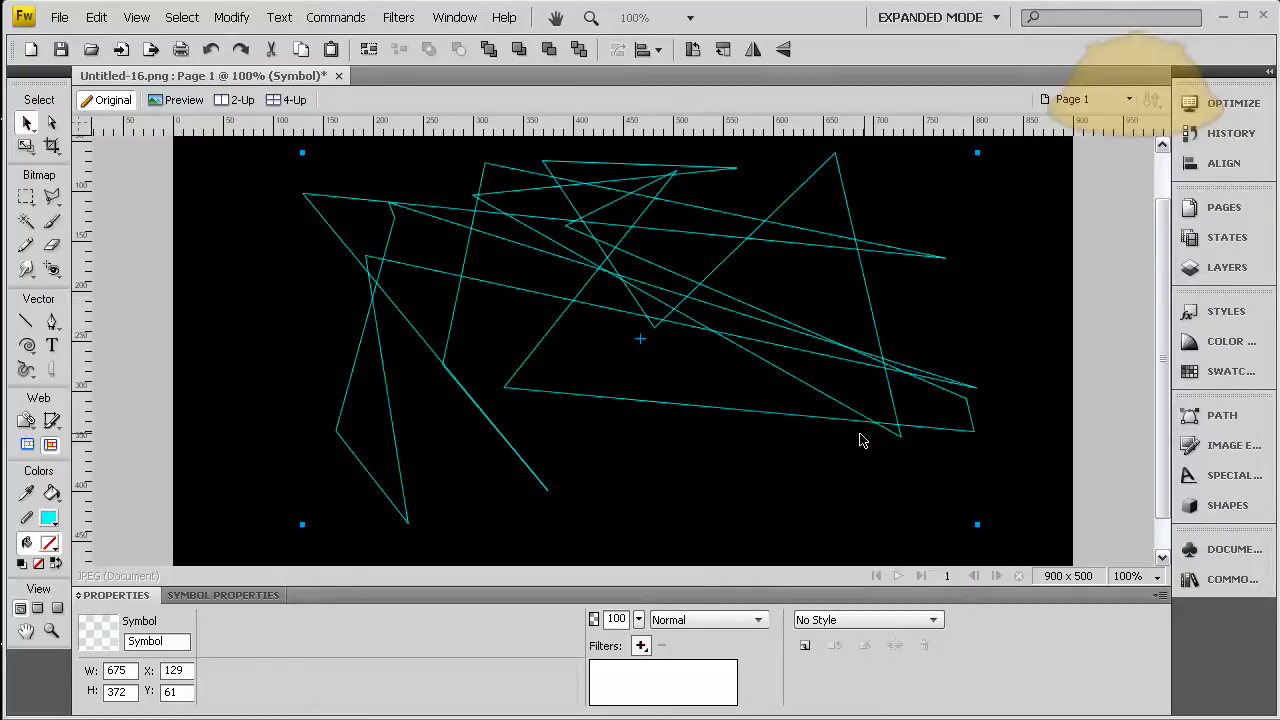
- Add a Hue/Saturation filter with hue 121 to turn the symbol's lines magenta
{"action": "left_click", "coordinate": [641, 645]}
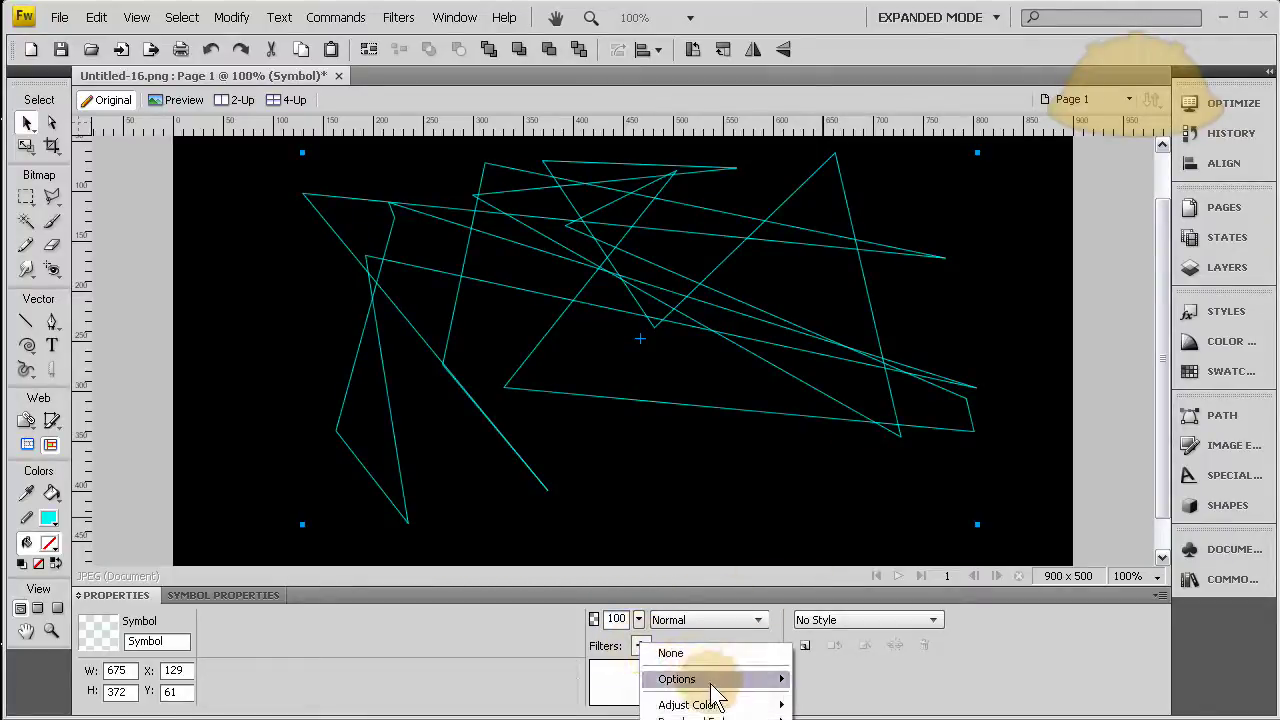
{"action": "mouse_move", "coordinate": [685, 705]}
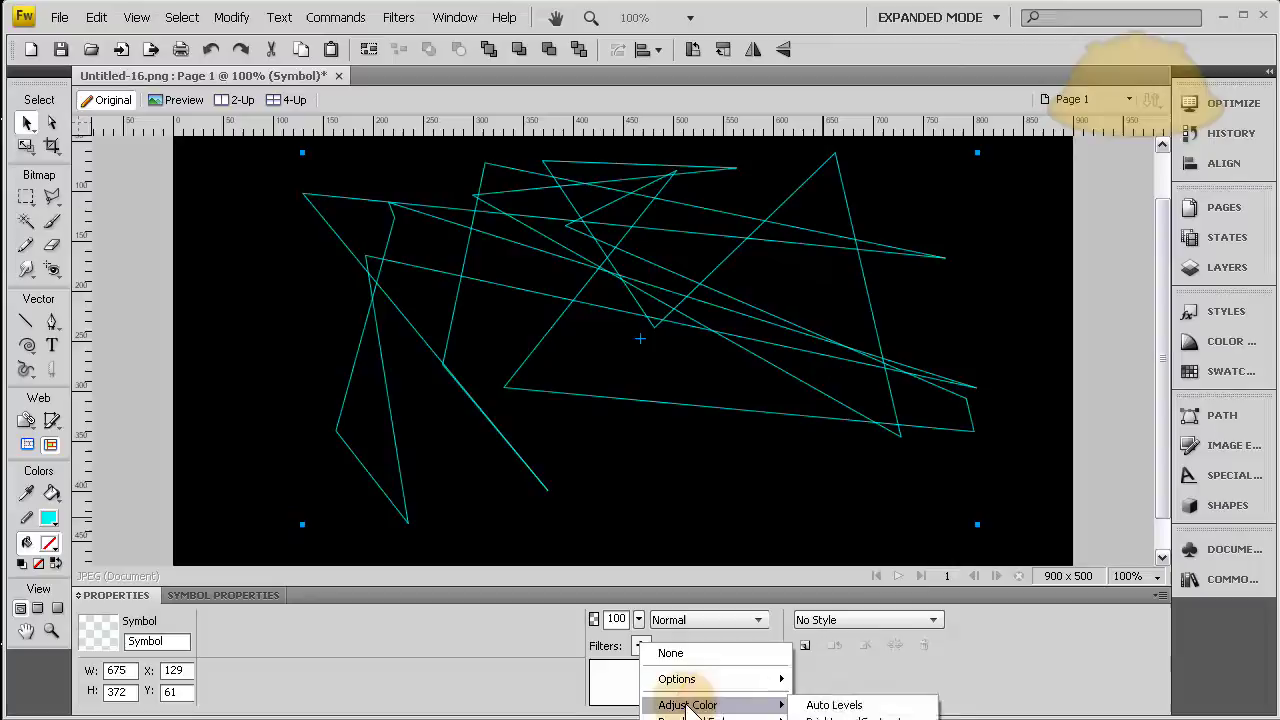
{"action": "left_click", "coordinate": [732, 638]}
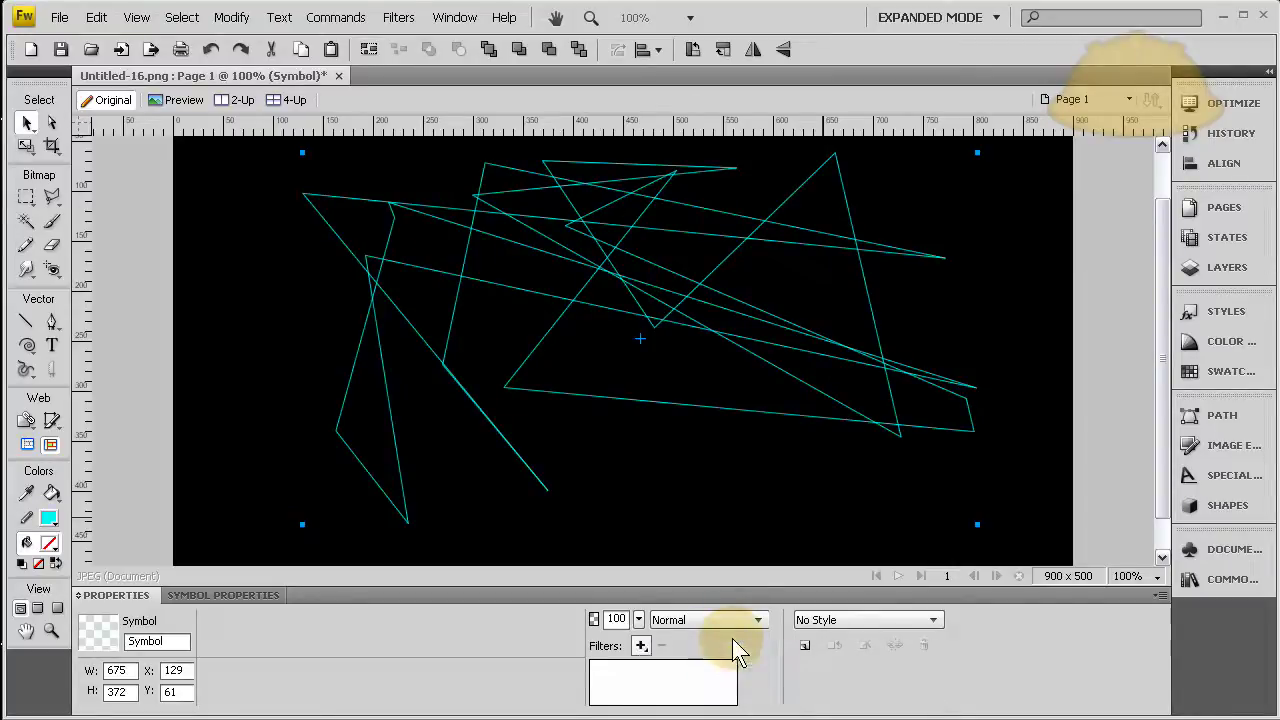
{"action": "left_click", "coordinate": [641, 645]}
{"action": "mouse_move", "coordinate": [705, 706]}
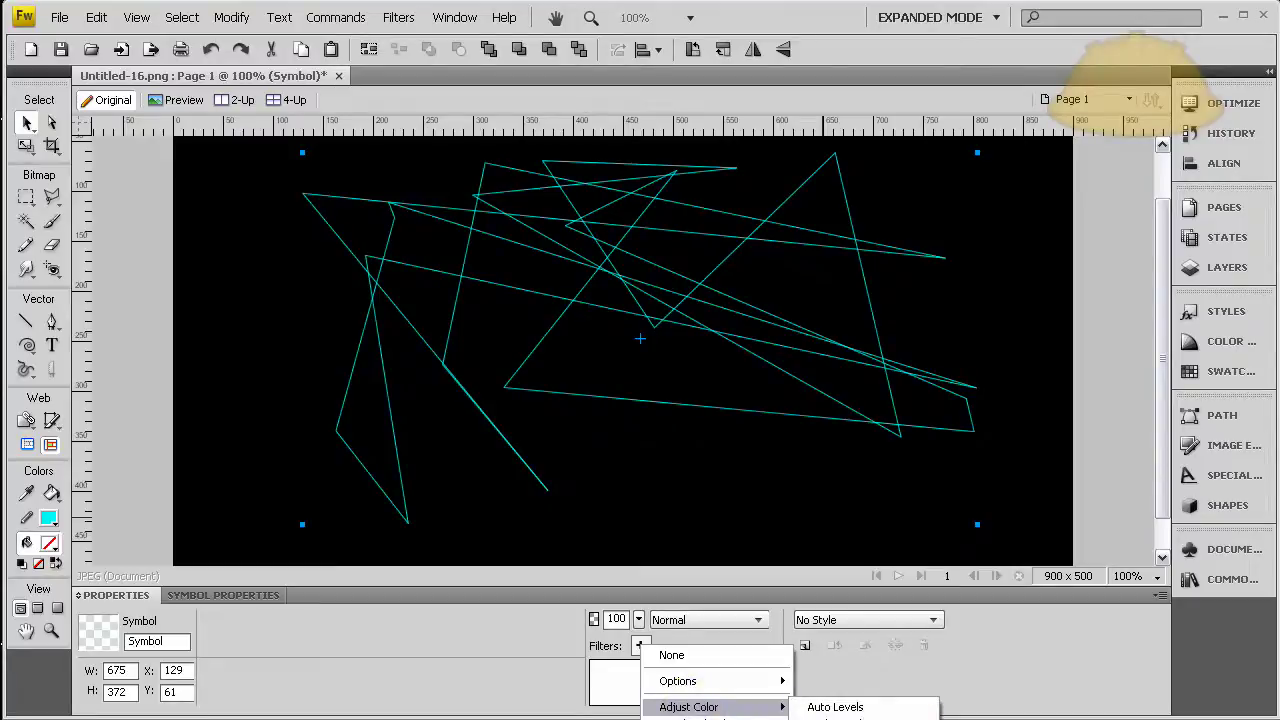
{"action": "left_click", "coordinate": [850, 719]}
{"action": "left_click_drag", "start_coordinate": [770, 269], "coordinate": [871, 542]}
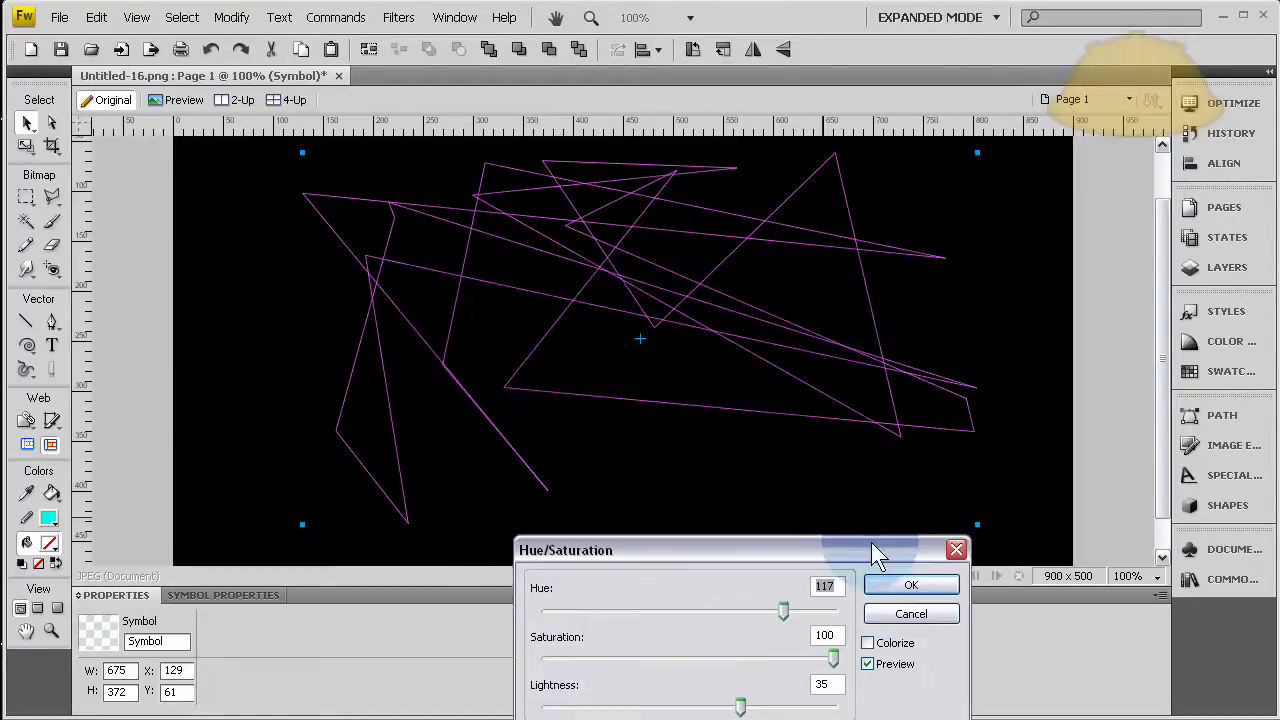
{"action": "mouse_move", "coordinate": [783, 611]}
{"action": "left_mouse_down"}
{"action": "mouse_move", "coordinate": [574, 616]}
{"action": "mouse_move", "coordinate": [785, 614]}
{"action": "left_mouse_up"}
{"action": "left_click", "coordinate": [895, 588]}
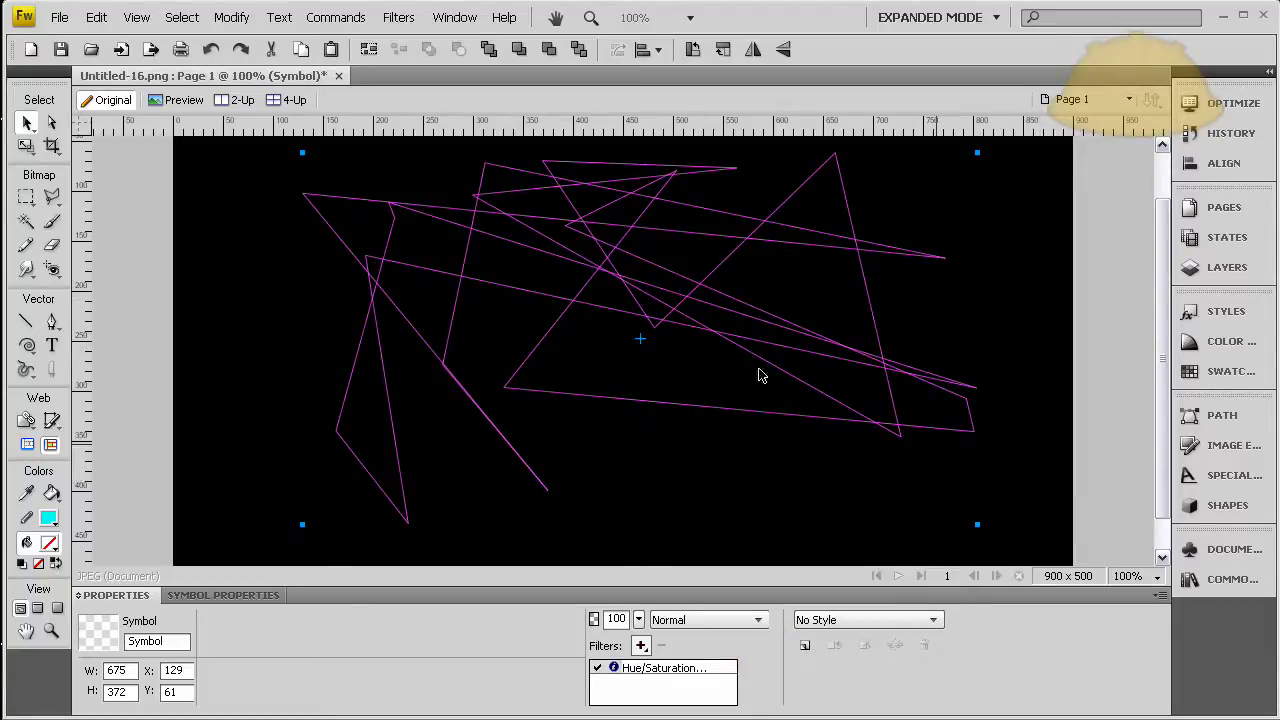
- Duplicate the symbol, flip the copy vertically, and move it to X 186, Y 107
{"action": "left_click_drag", "start_coordinate": [690, 305], "coordinate": [694, 363]}
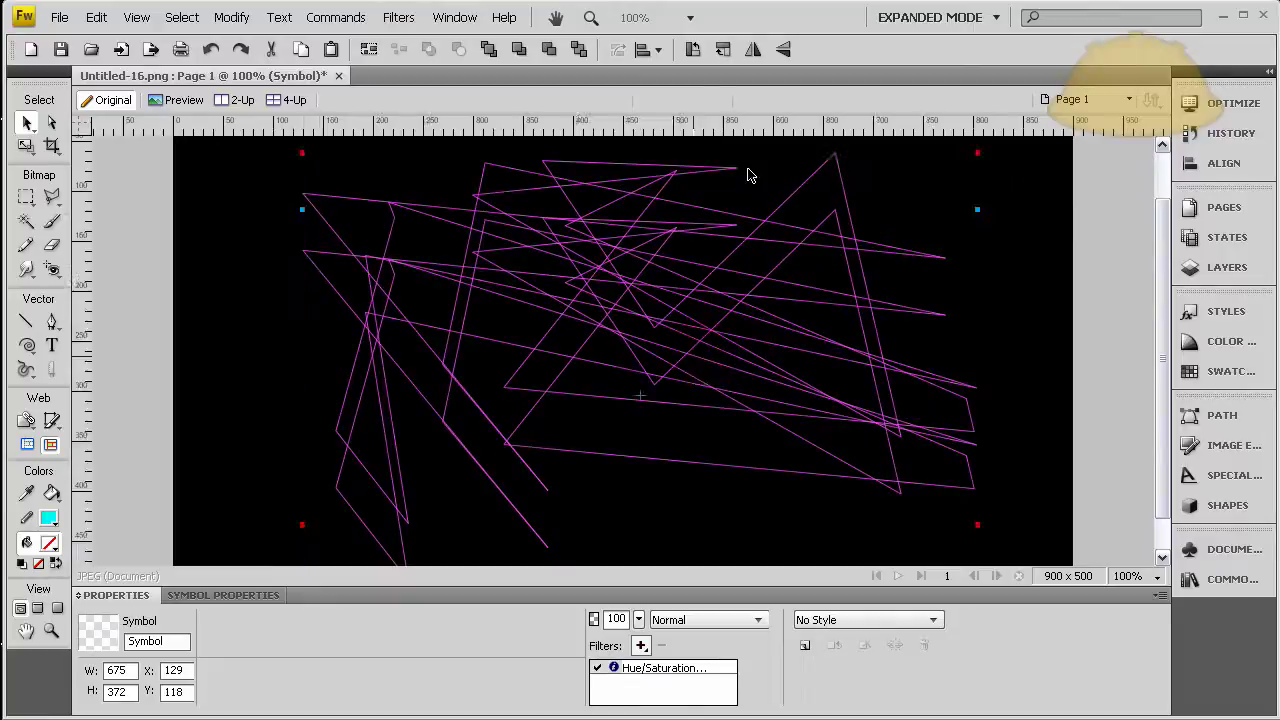
{"action": "left_click", "coordinate": [786, 56]}
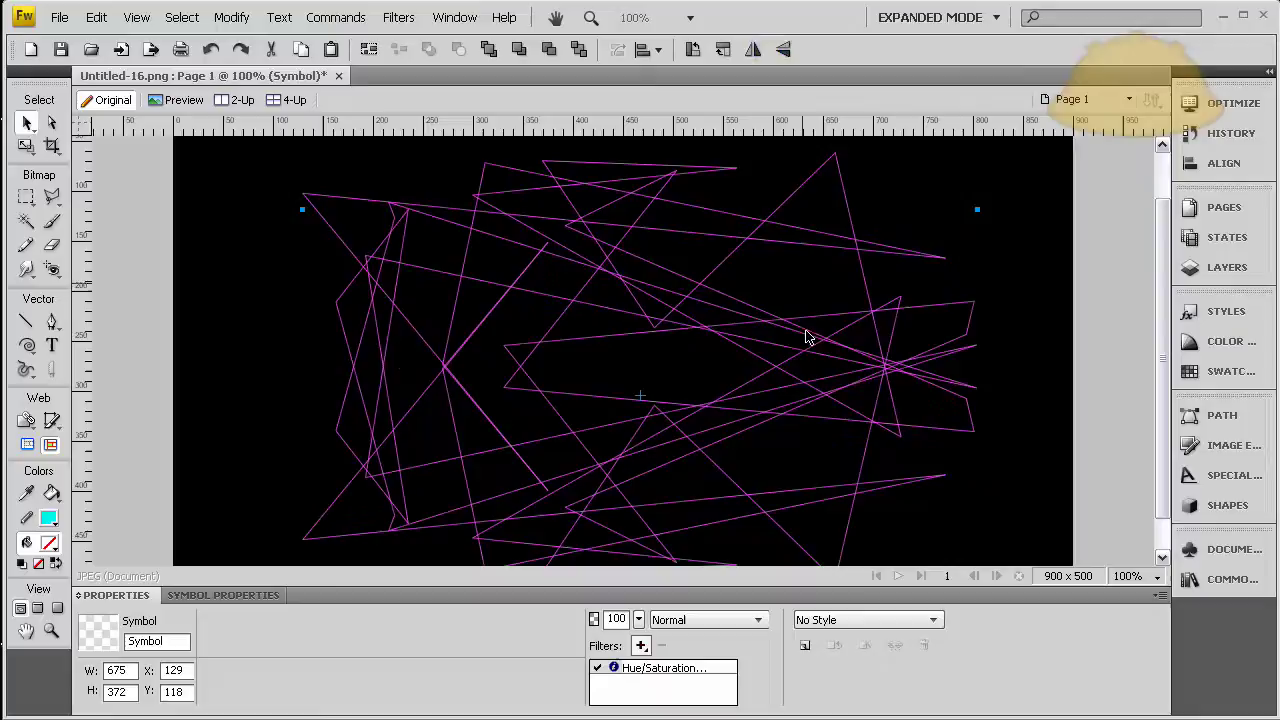
{"action": "left_click_drag", "start_coordinate": [870, 432], "coordinate": [927, 414]}
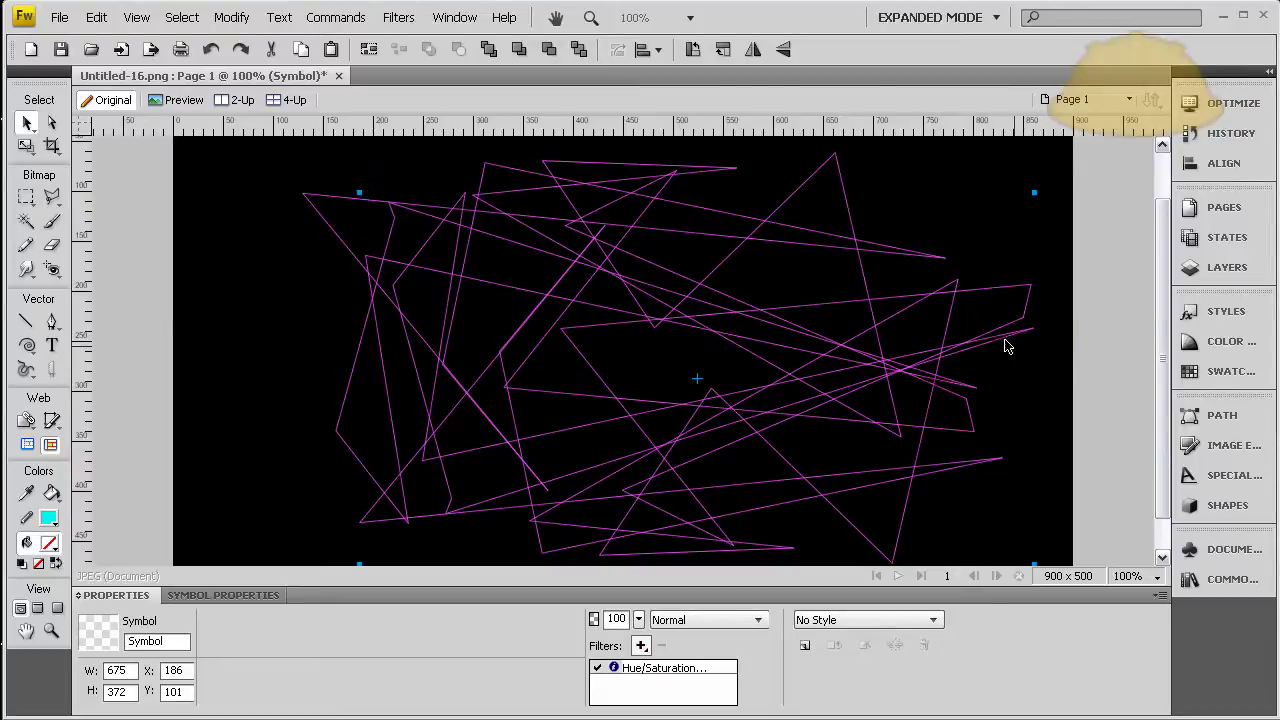
{"action": "left_click_drag", "start_coordinate": [1003, 343], "coordinate": [1003, 349]}
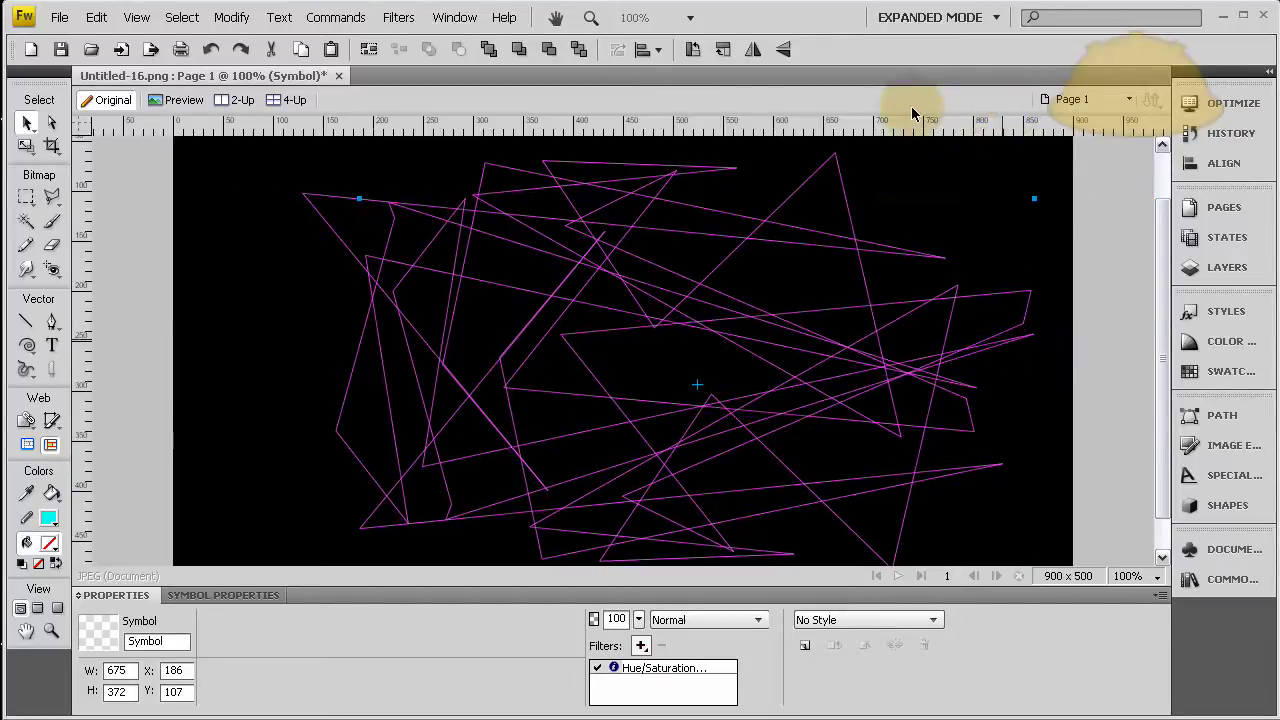
- Change the copy's Hue/Saturation hue to -109 so its lines turn yellow
{"action": "double_click", "coordinate": [665, 669]}
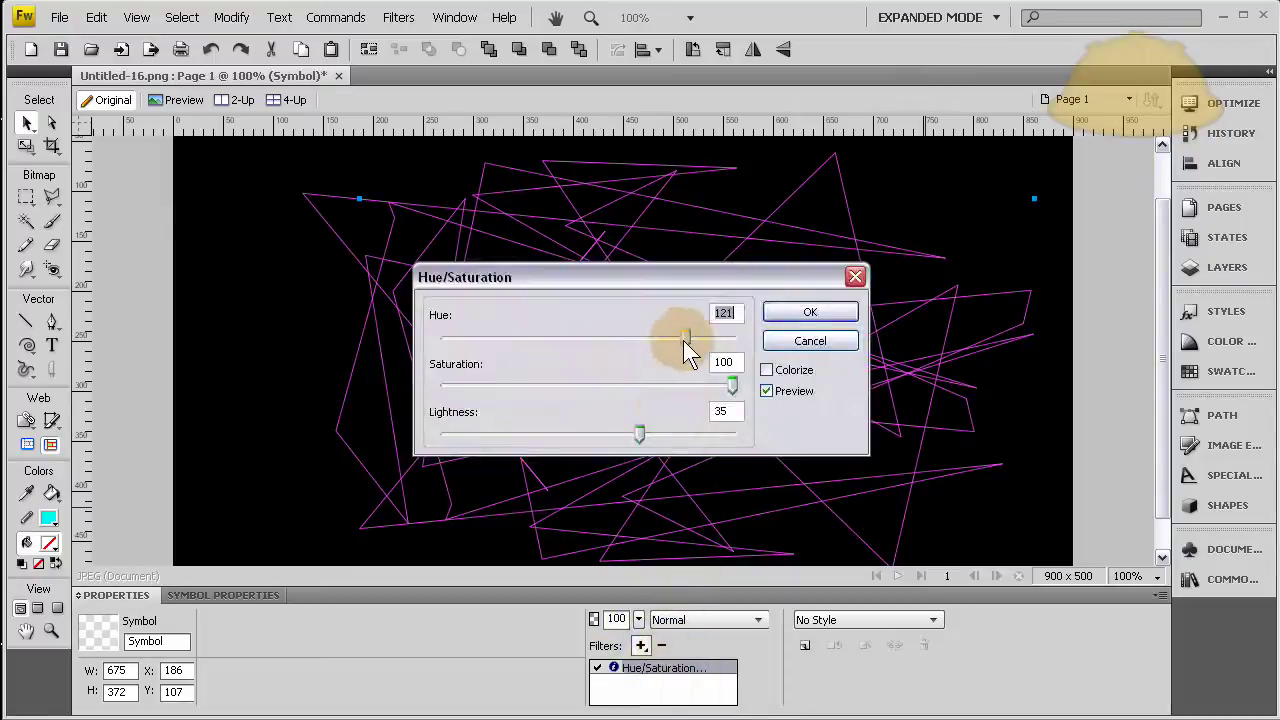
{"action": "left_click_drag", "start_coordinate": [685, 338], "coordinate": [502, 336]}
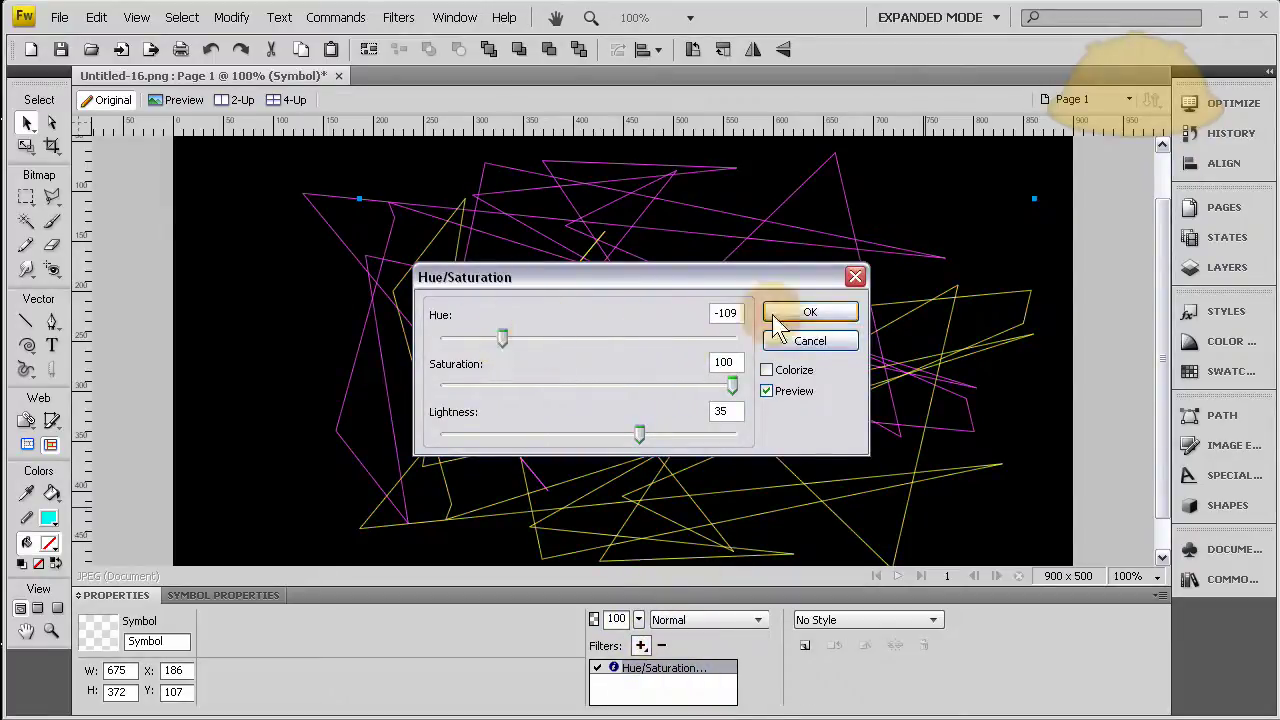
{"action": "left_click", "coordinate": [810, 315]}
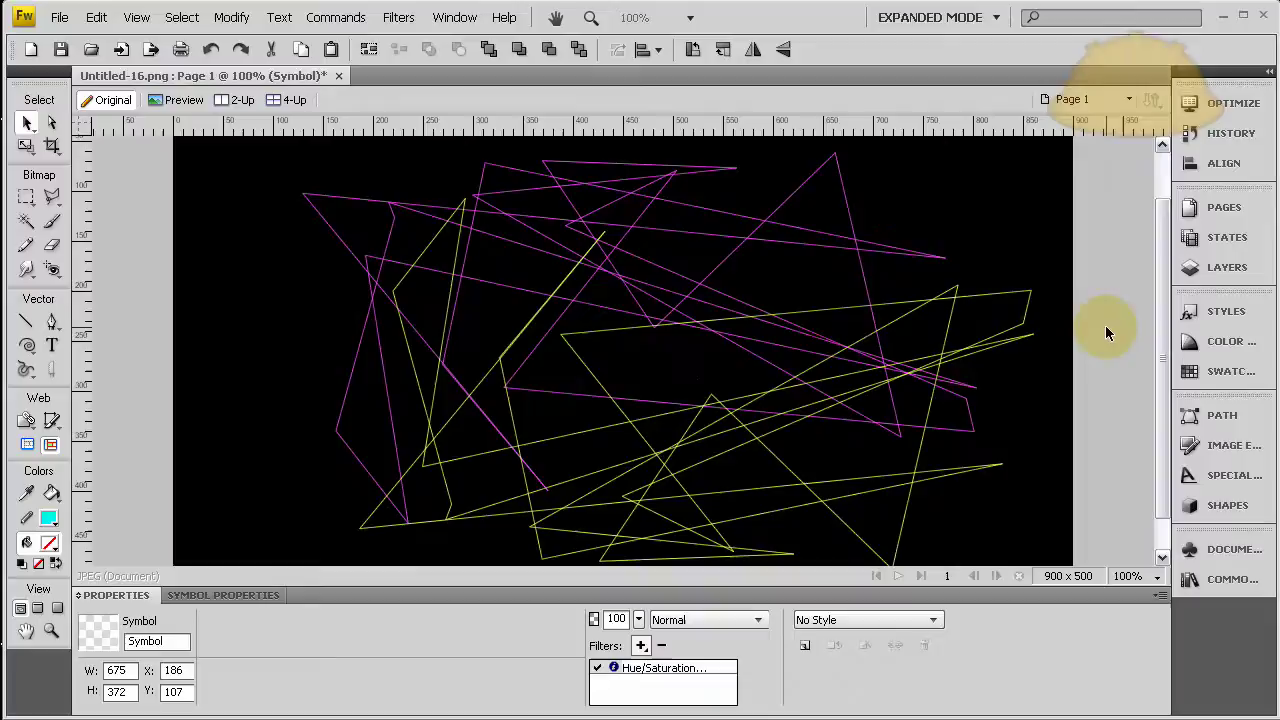
- Select both line symbols together with Ctrl+A
{"action": "left_click", "coordinate": [1092, 297]}
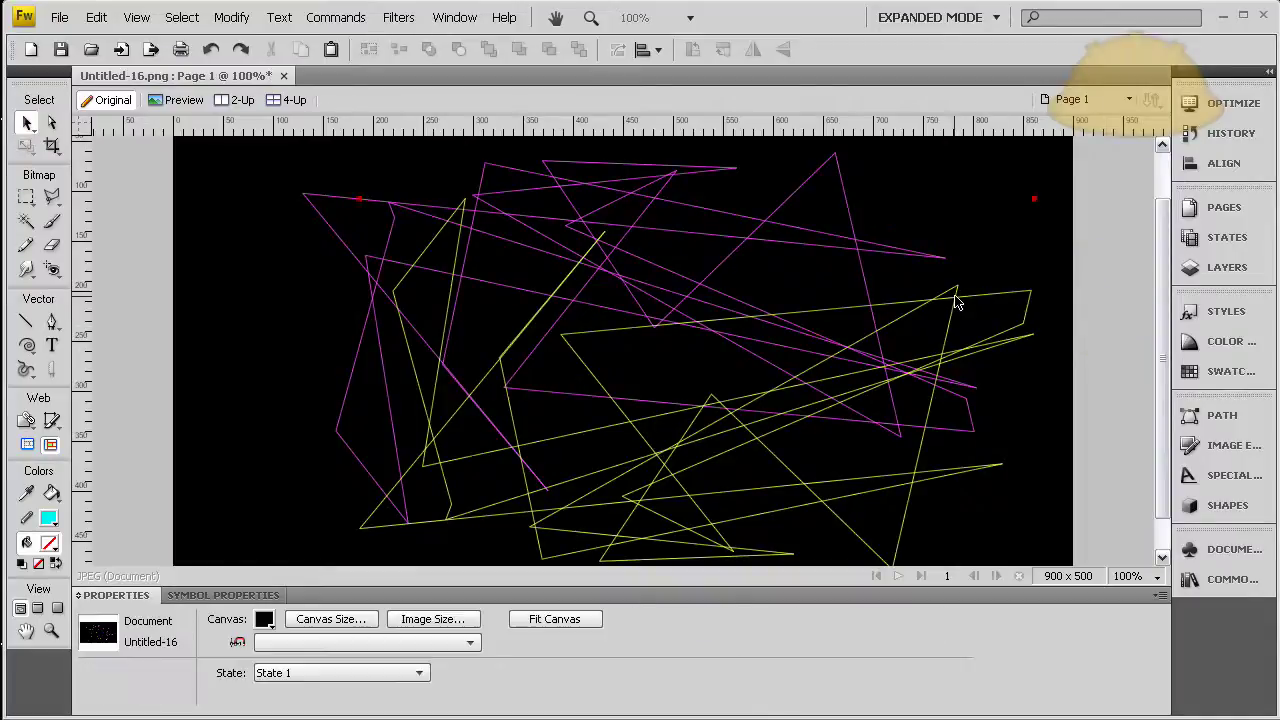
{"action": "left_click", "coordinate": [843, 190]}
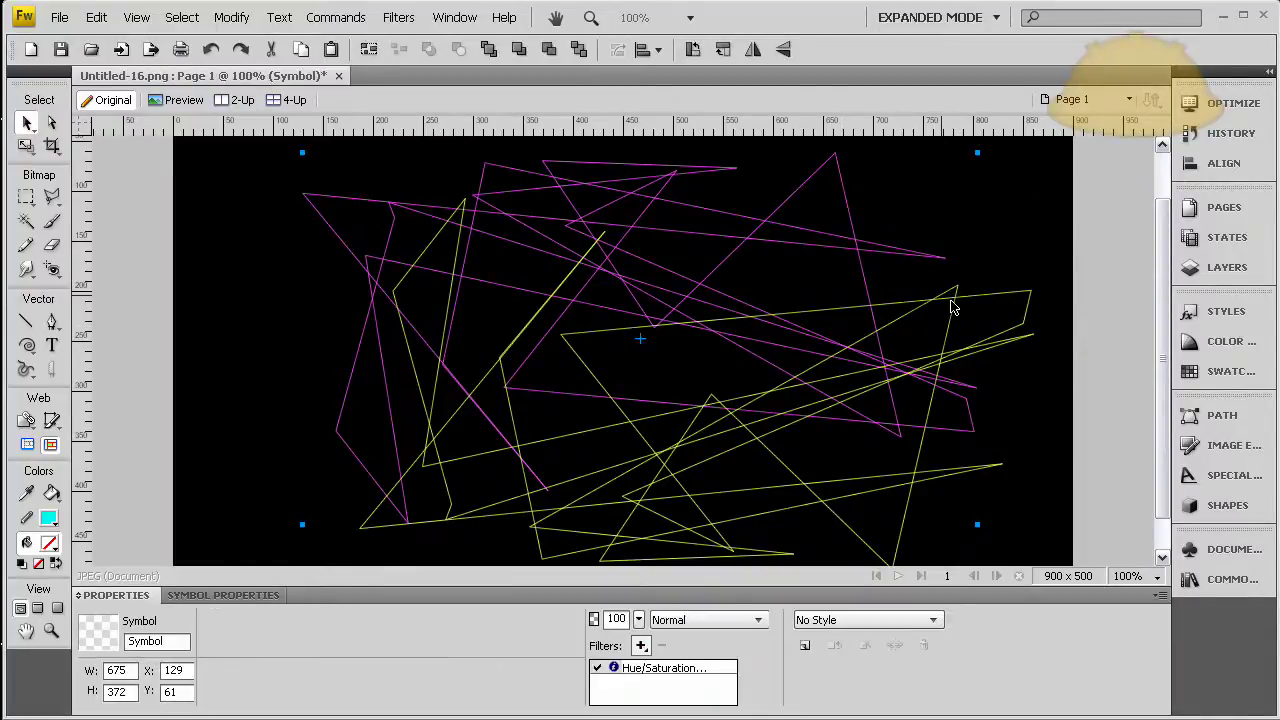
{"action": "left_click", "coordinate": [1105, 173]}
{"action": "key", "text": "ctrl+a"}
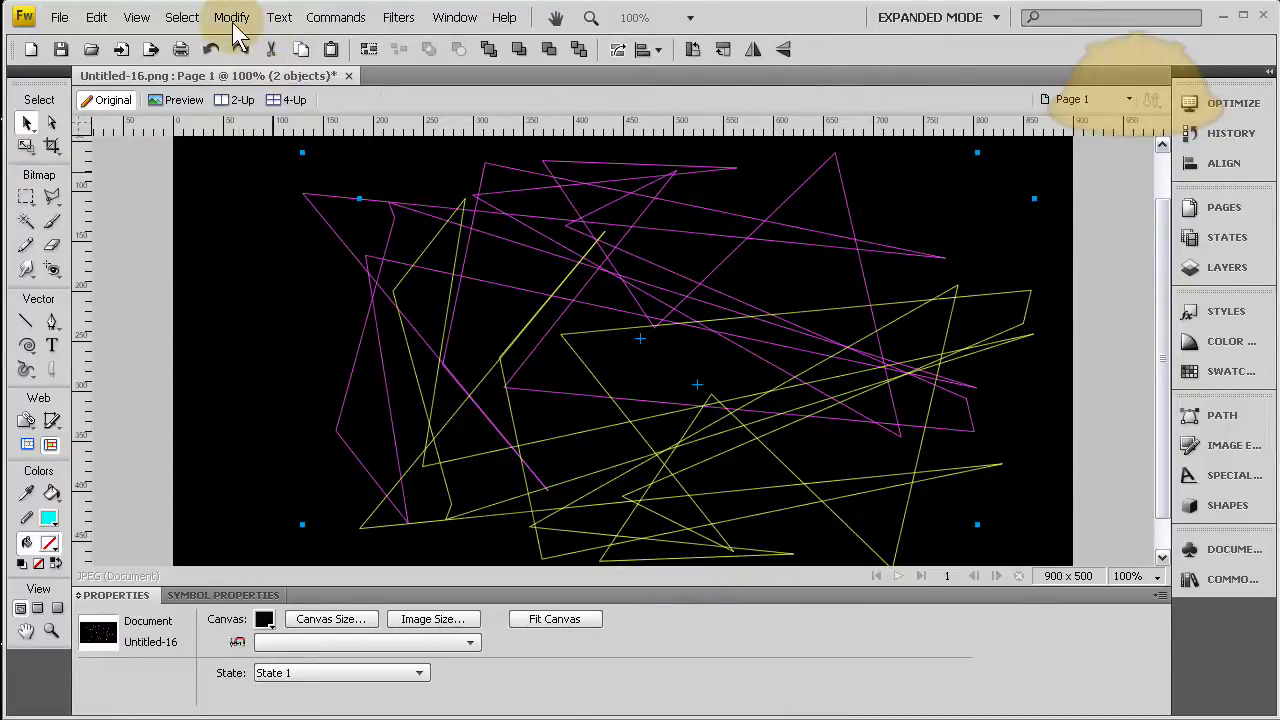
- Tween the magenta and yellow symbol instances with 24 steps
{"action": "left_click", "coordinate": [231, 17]}
{"action": "mouse_move", "coordinate": [292, 84]}
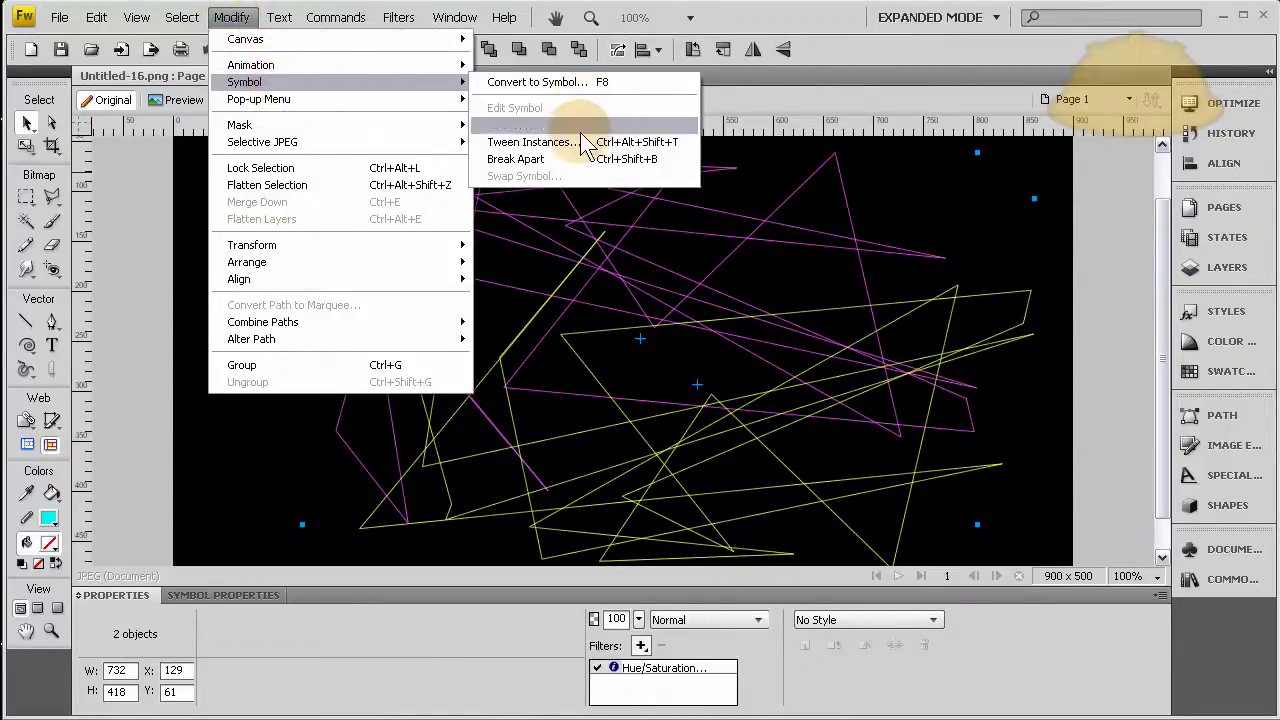
{"action": "left_click", "coordinate": [535, 143]}
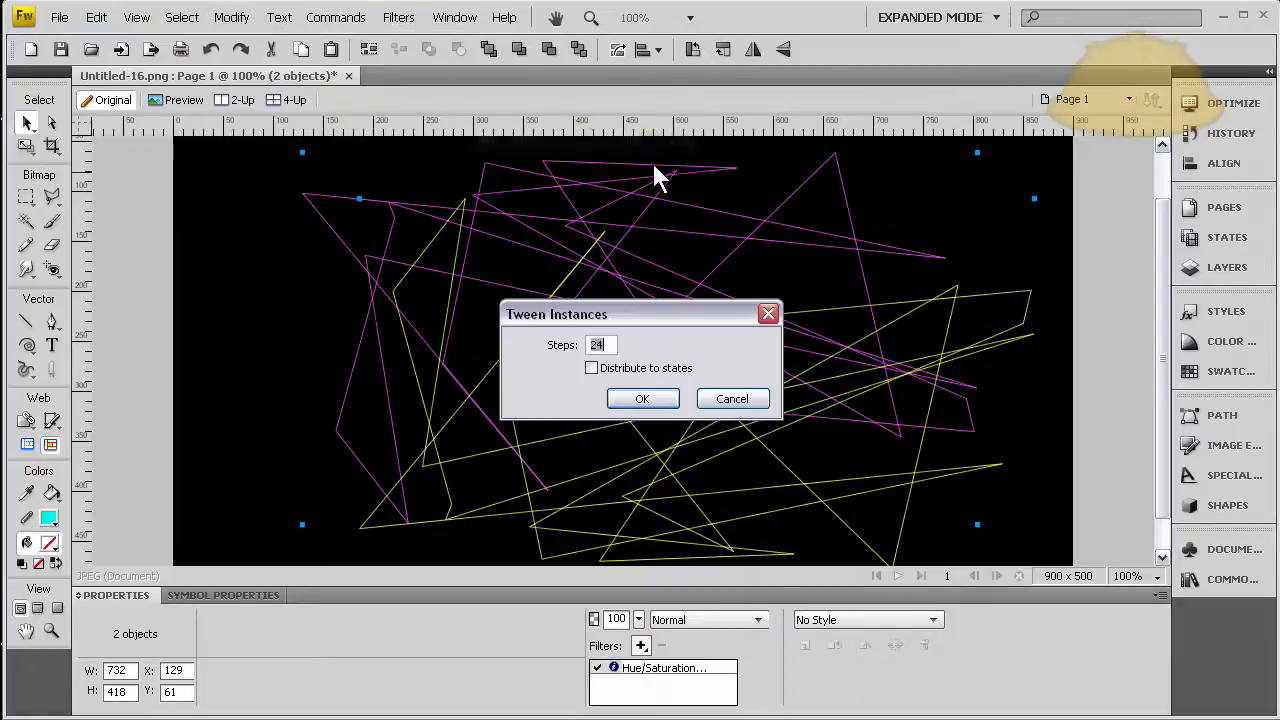
{"action": "left_click", "coordinate": [608, 344]}
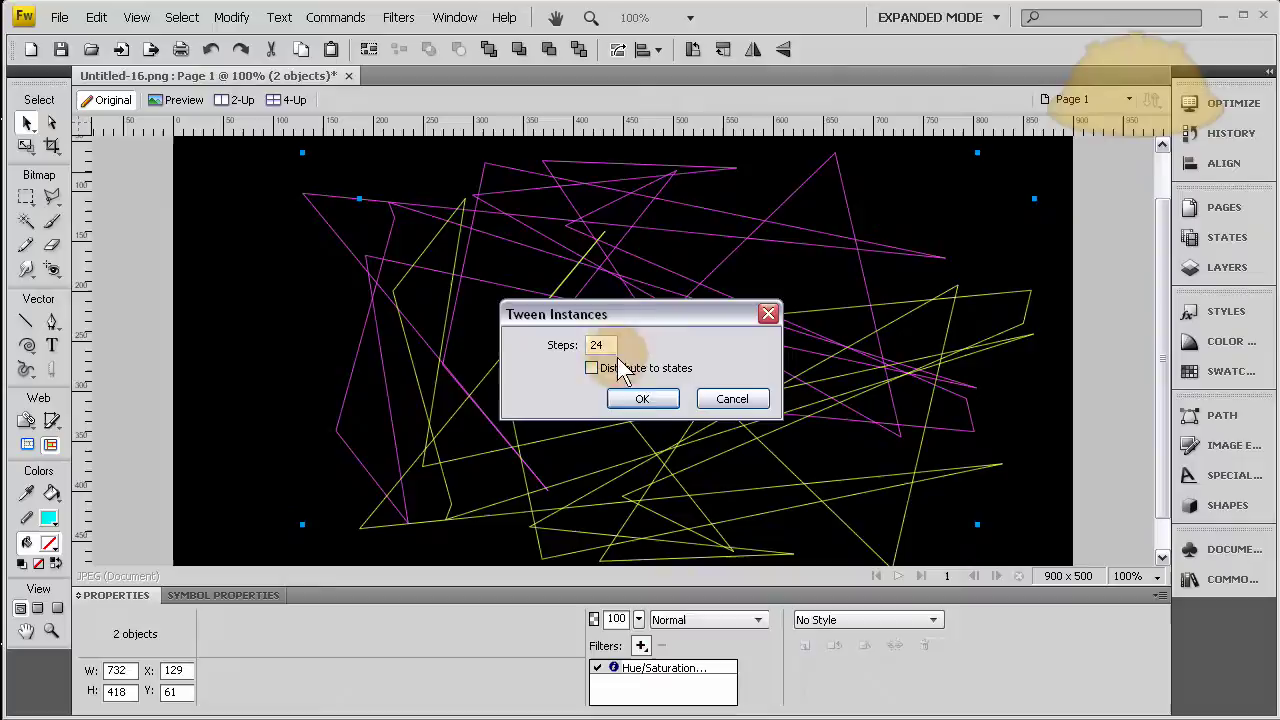
{"action": "left_click", "coordinate": [643, 398]}
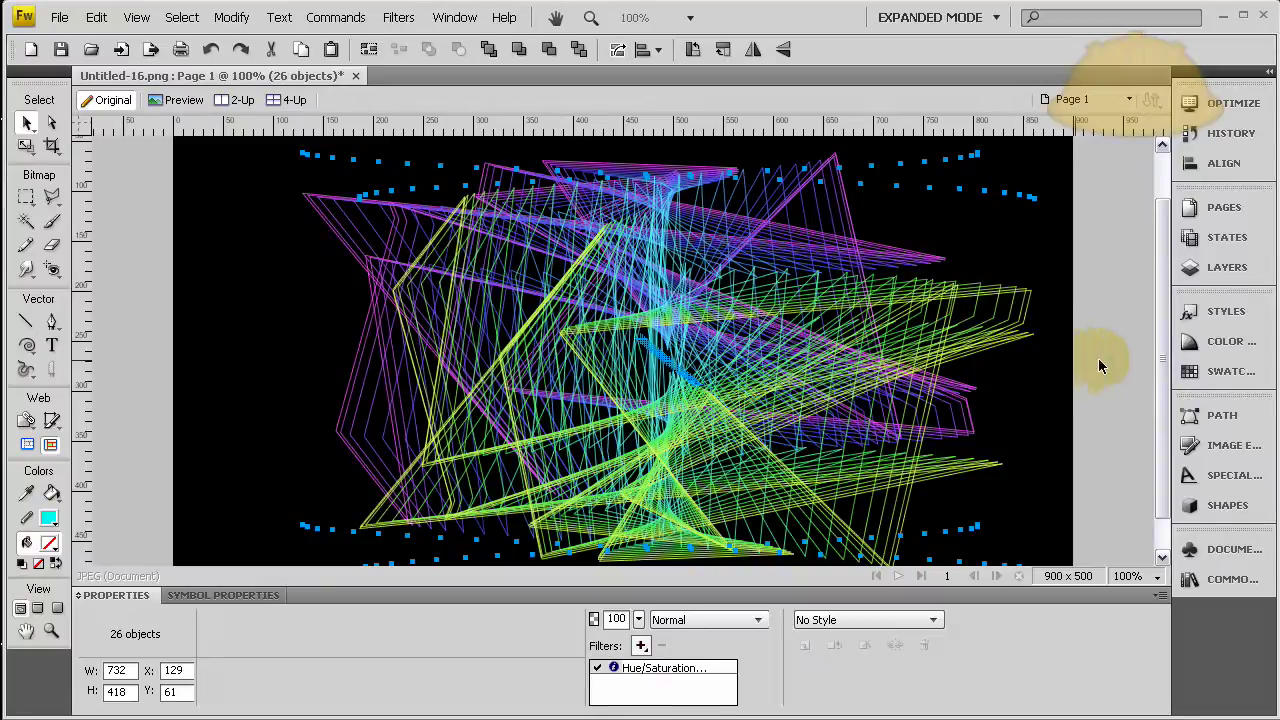
{"action": "left_click", "coordinate": [1103, 358]}
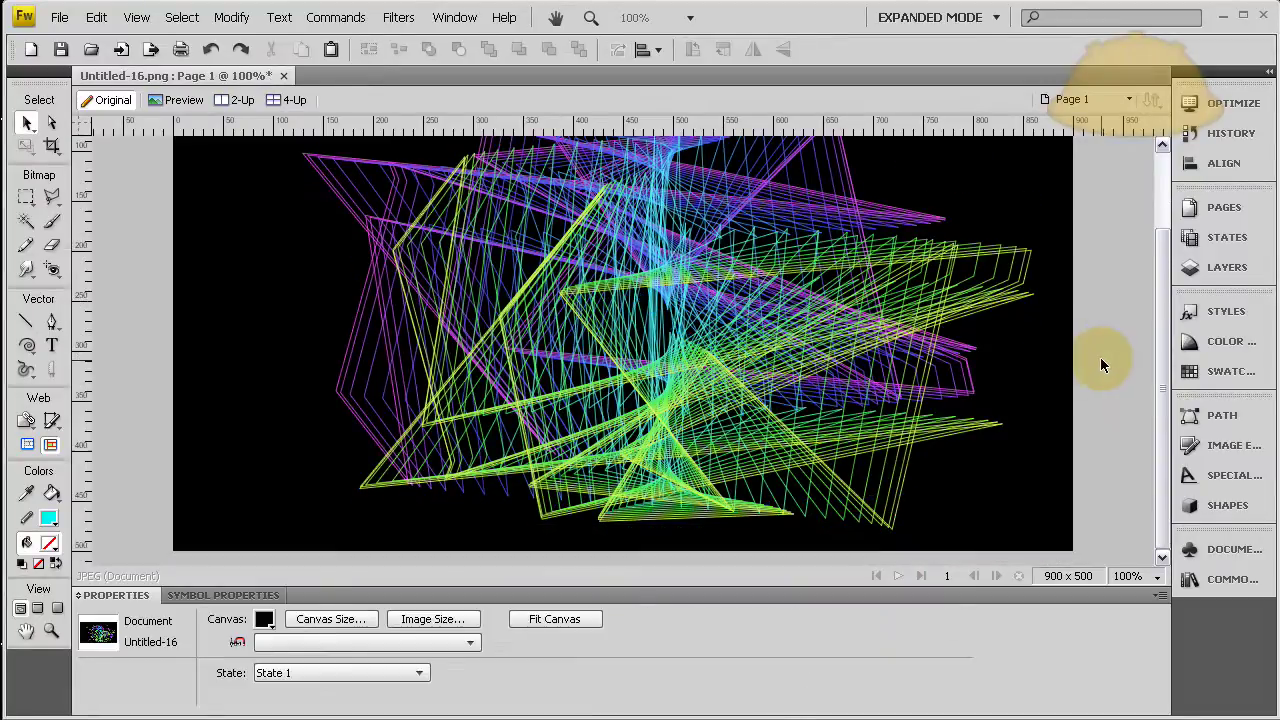
{"action": "scroll", "coordinate": [1100, 365], "scroll_direction": "up", "scroll_amount": 2}
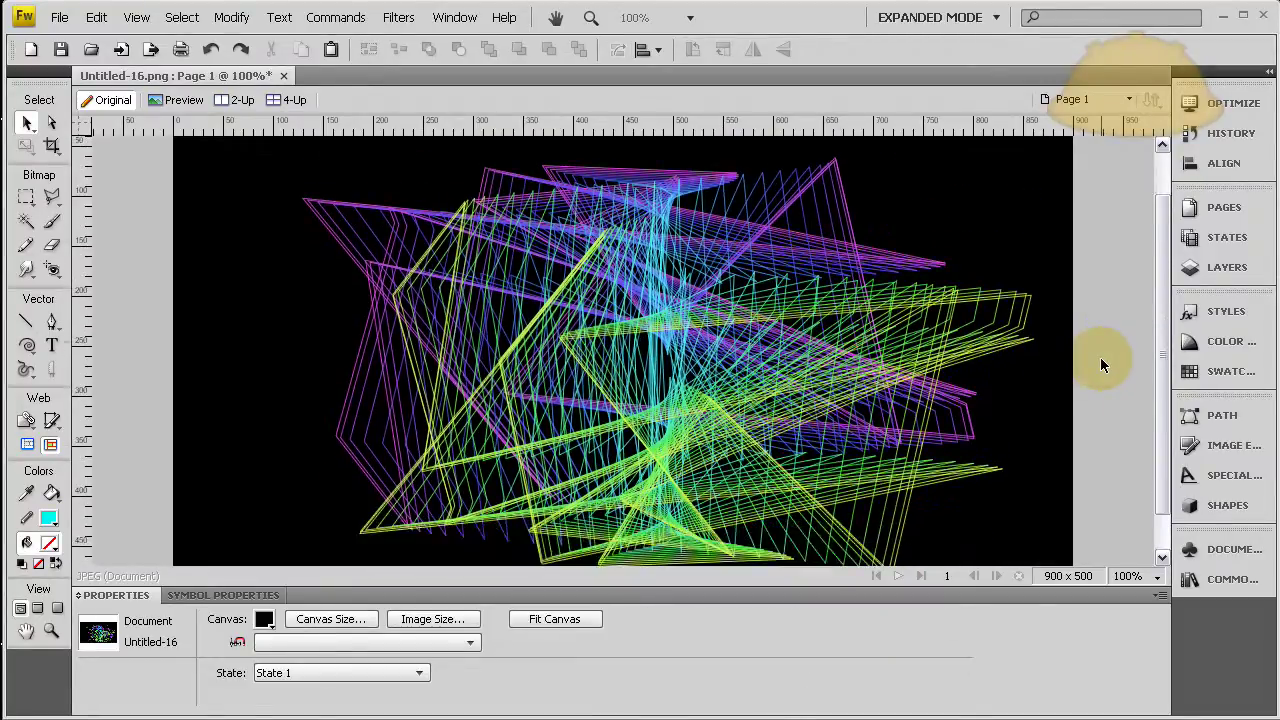
{"action": "scroll", "coordinate": [1101, 364], "scroll_direction": "down", "scroll_amount": 1}
{"action": "scroll", "coordinate": [1101, 364], "scroll_direction": "up", "scroll_amount": 1}
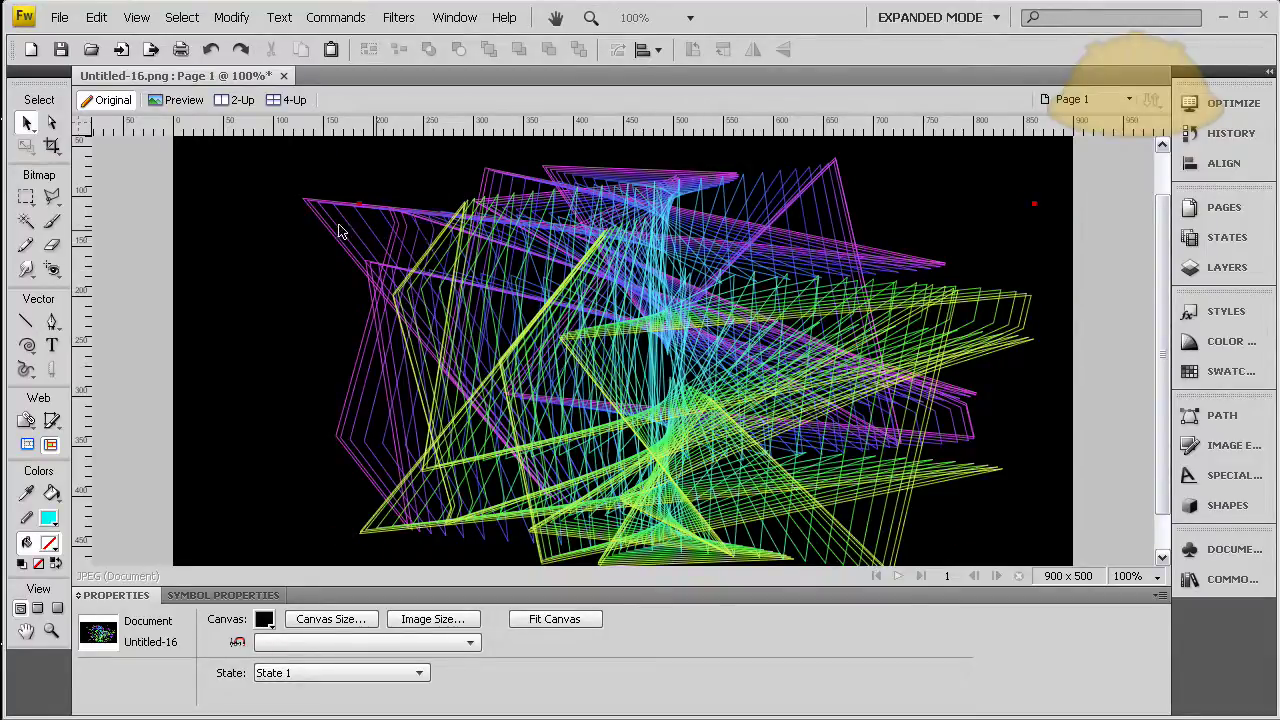
{"action": "left_click", "coordinate": [306, 224]}
{"action": "left_click", "coordinate": [328, 238]}
- Inside the symbol, regenerate the Inspire shape repeatedly into a sweeping curved pattern
{"action": "double_click", "coordinate": [330, 240]}
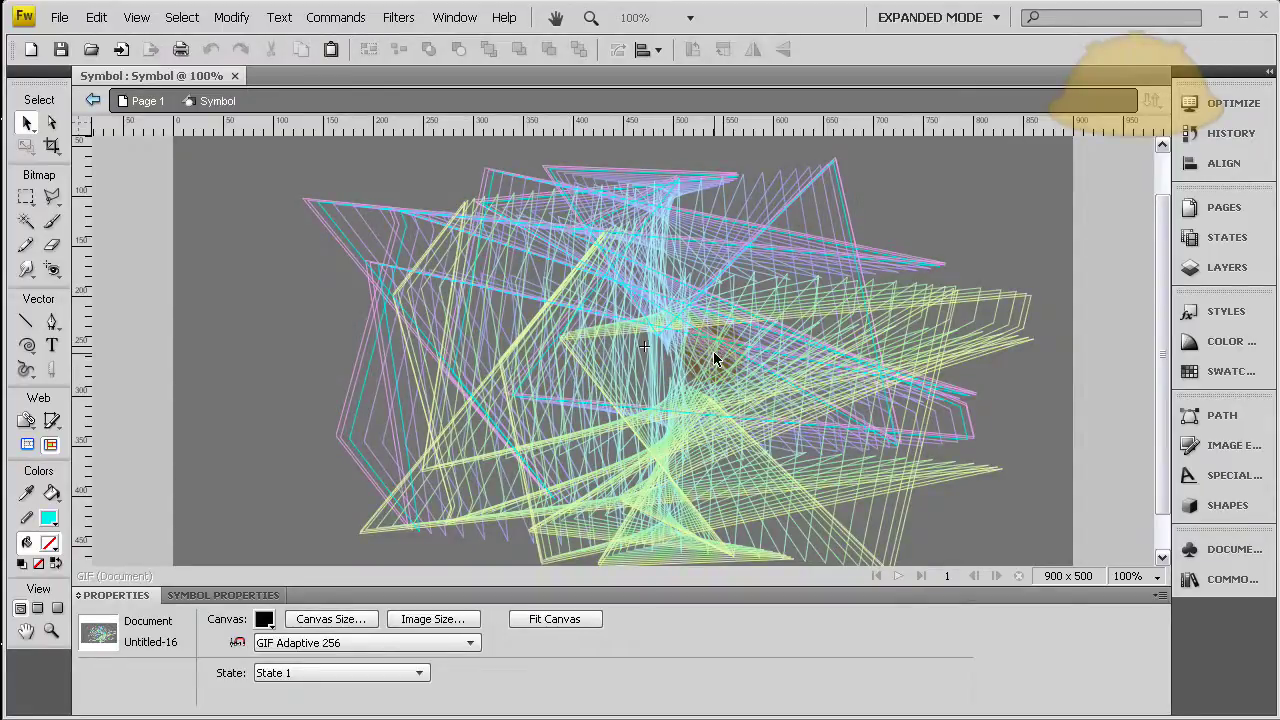
{"action": "left_click", "coordinate": [602, 318]}
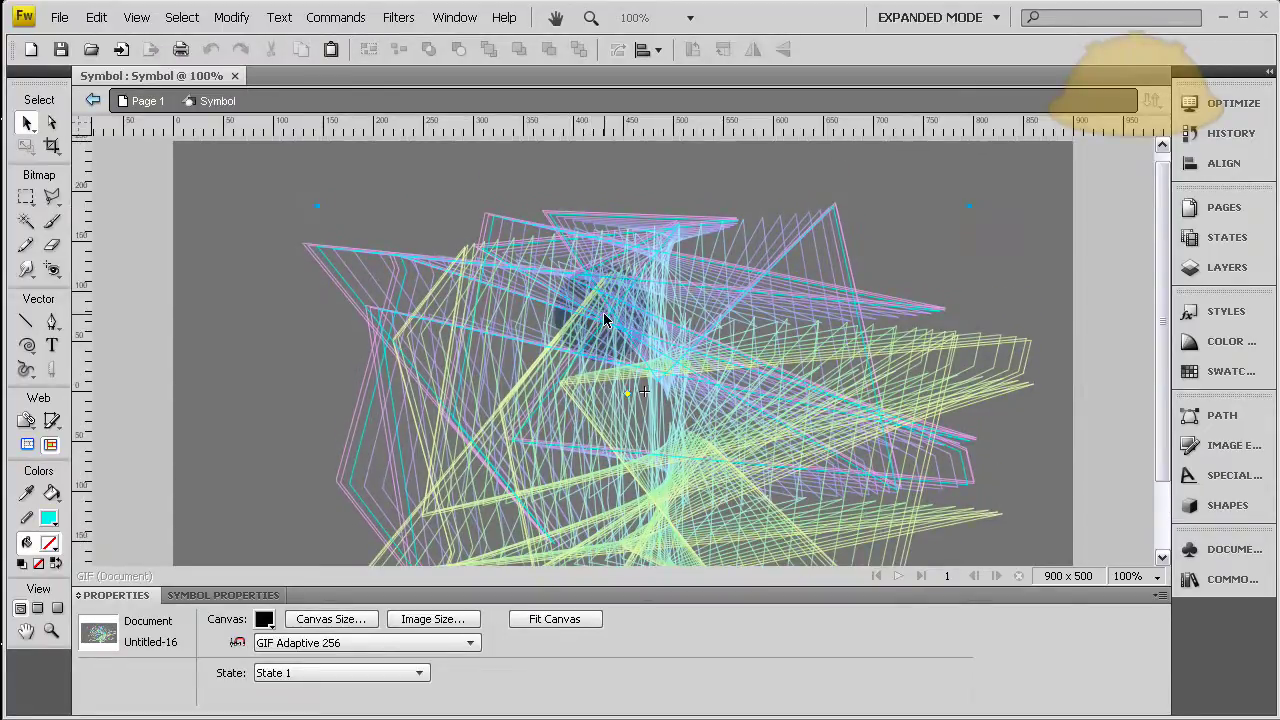
{"action": "left_click", "coordinate": [627, 400]}
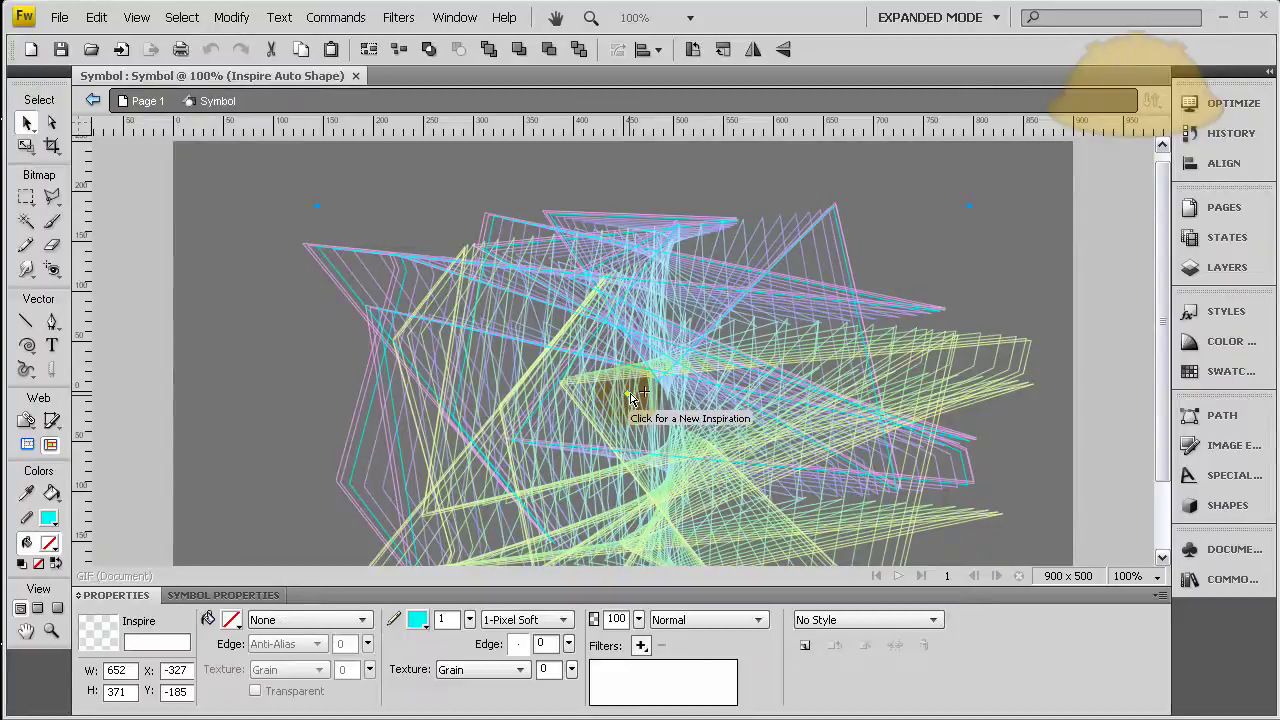
{"action": "left_click", "coordinate": [630, 397]}
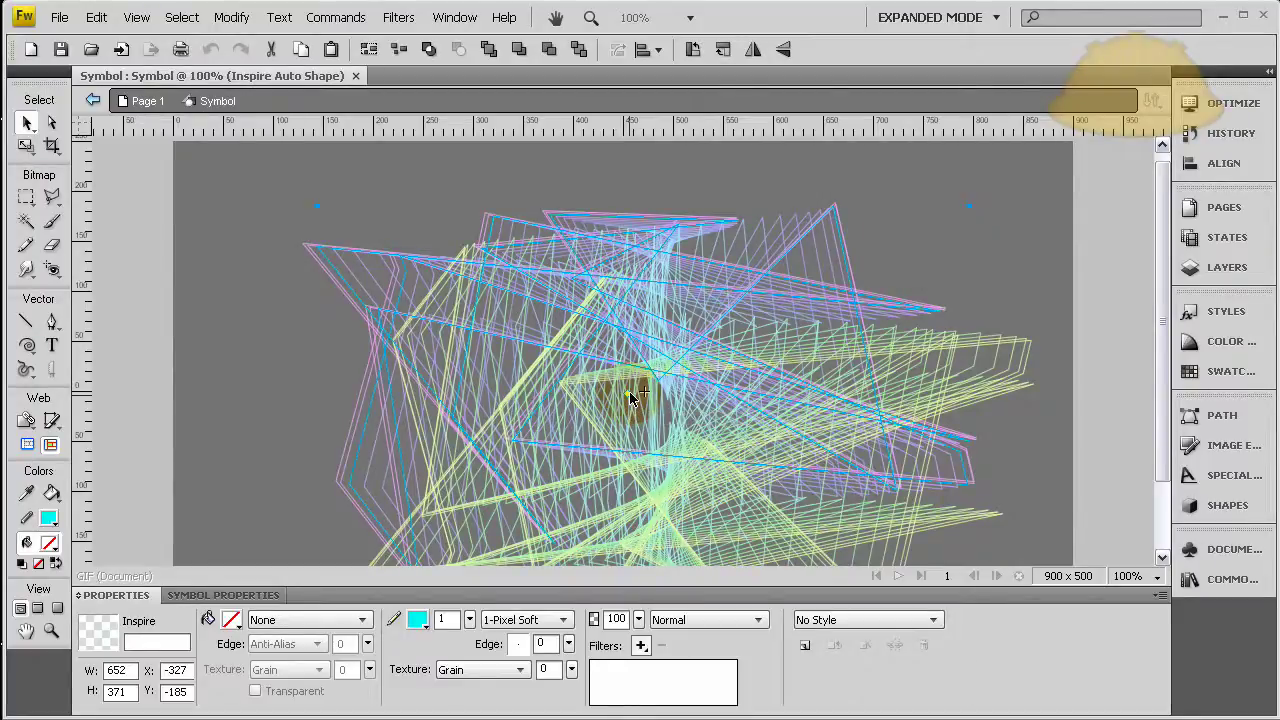
{"action": "left_click", "coordinate": [630, 397]}
{"action": "left_click", "coordinate": [634, 400]}
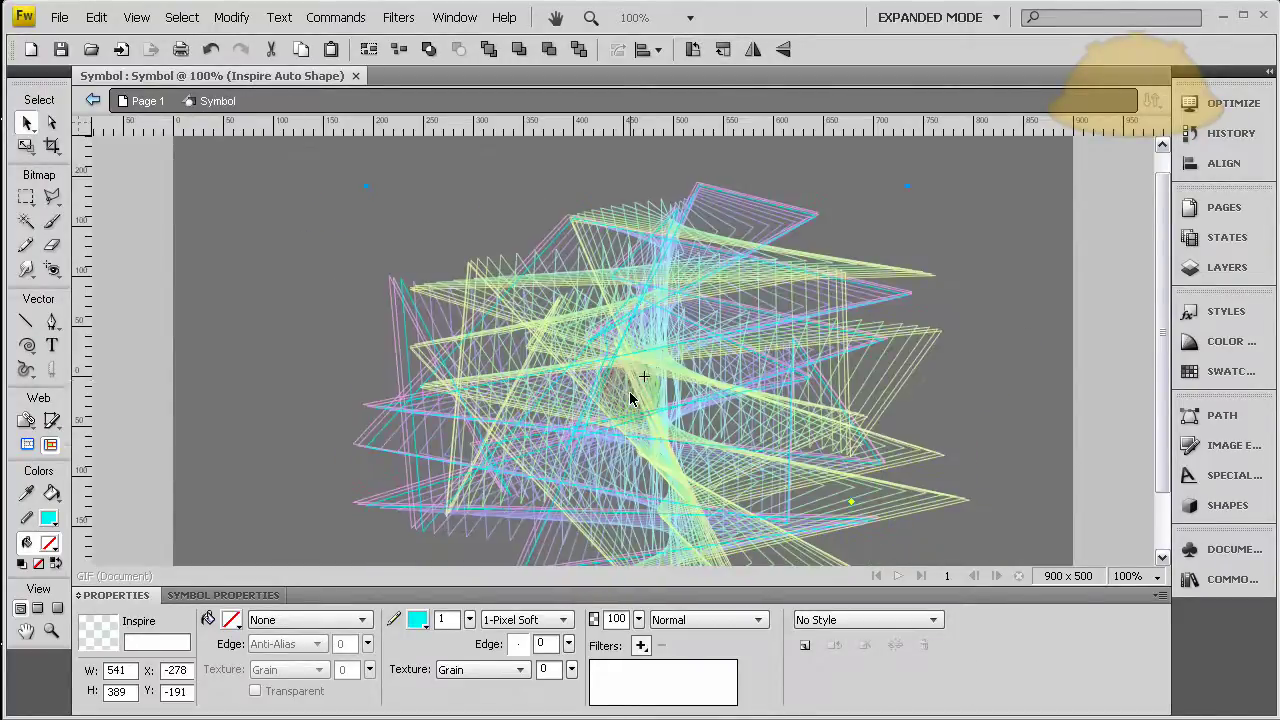
{"action": "left_click", "coordinate": [634, 382]}
{"action": "left_click", "coordinate": [870, 385]}
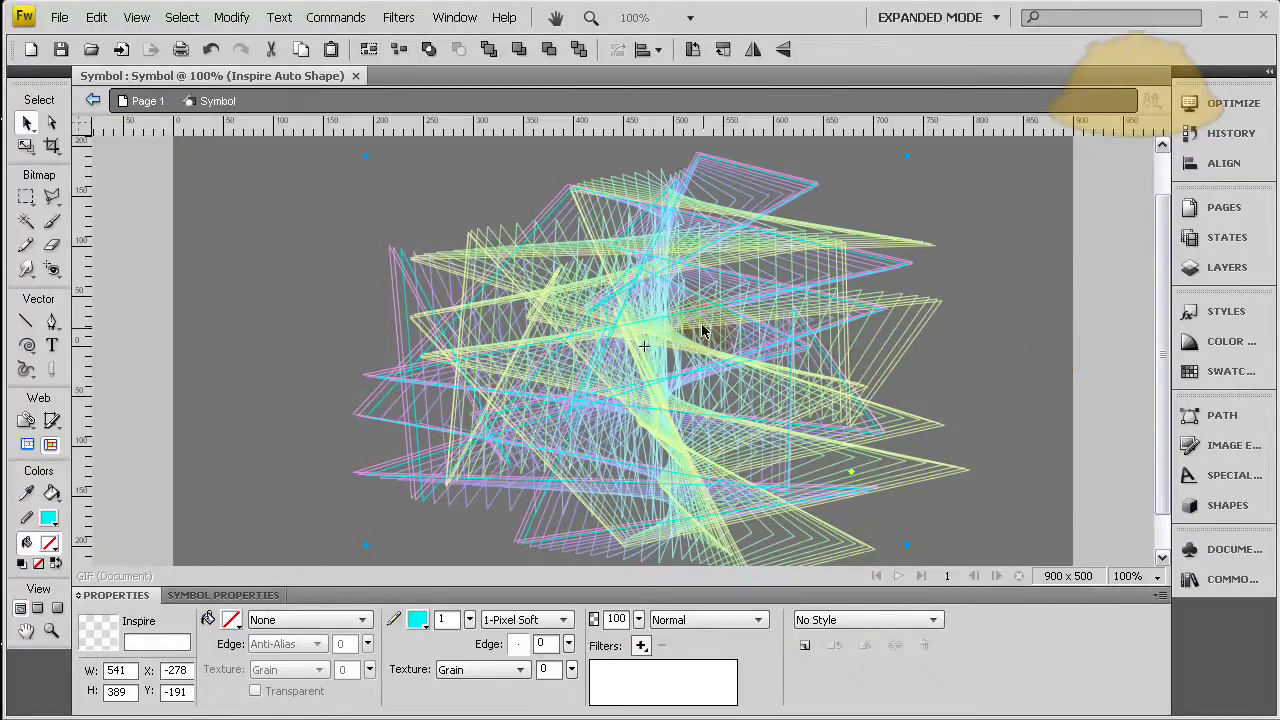
{"action": "left_click", "coordinate": [851, 476]}
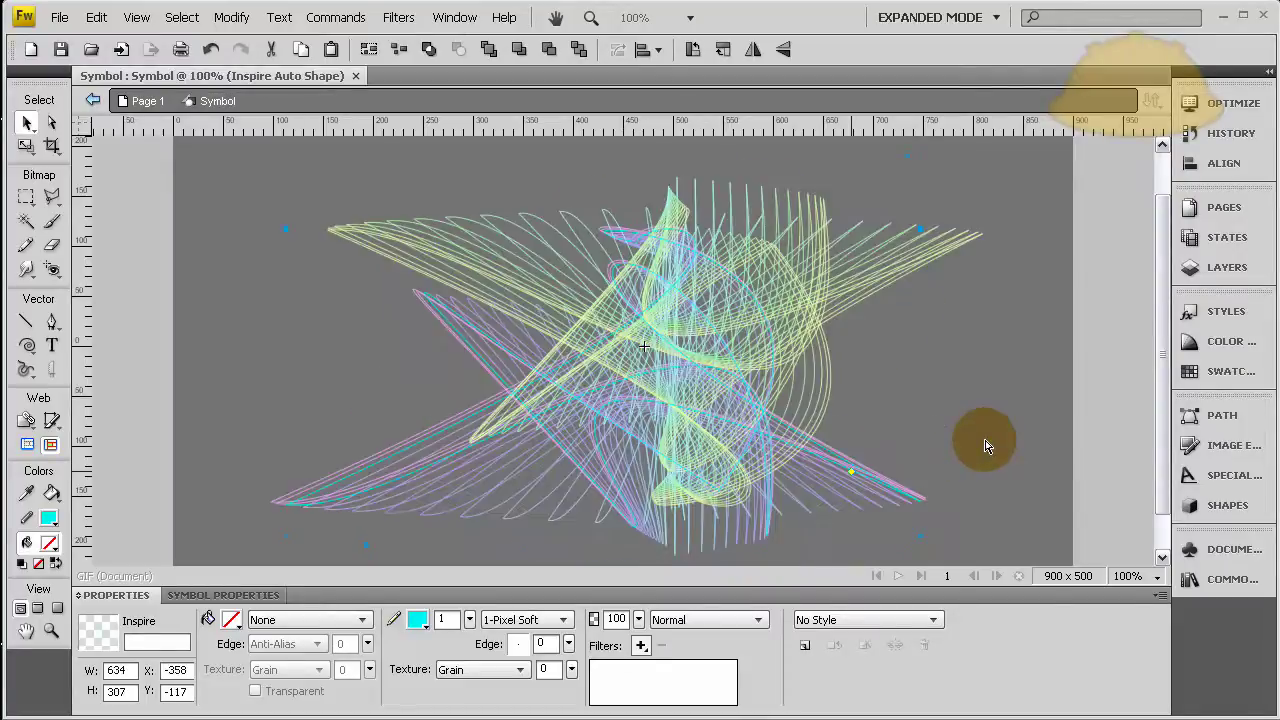
- Exit symbol editing and return to the main Untitled-16 page
{"action": "left_click", "coordinate": [1021, 349]}
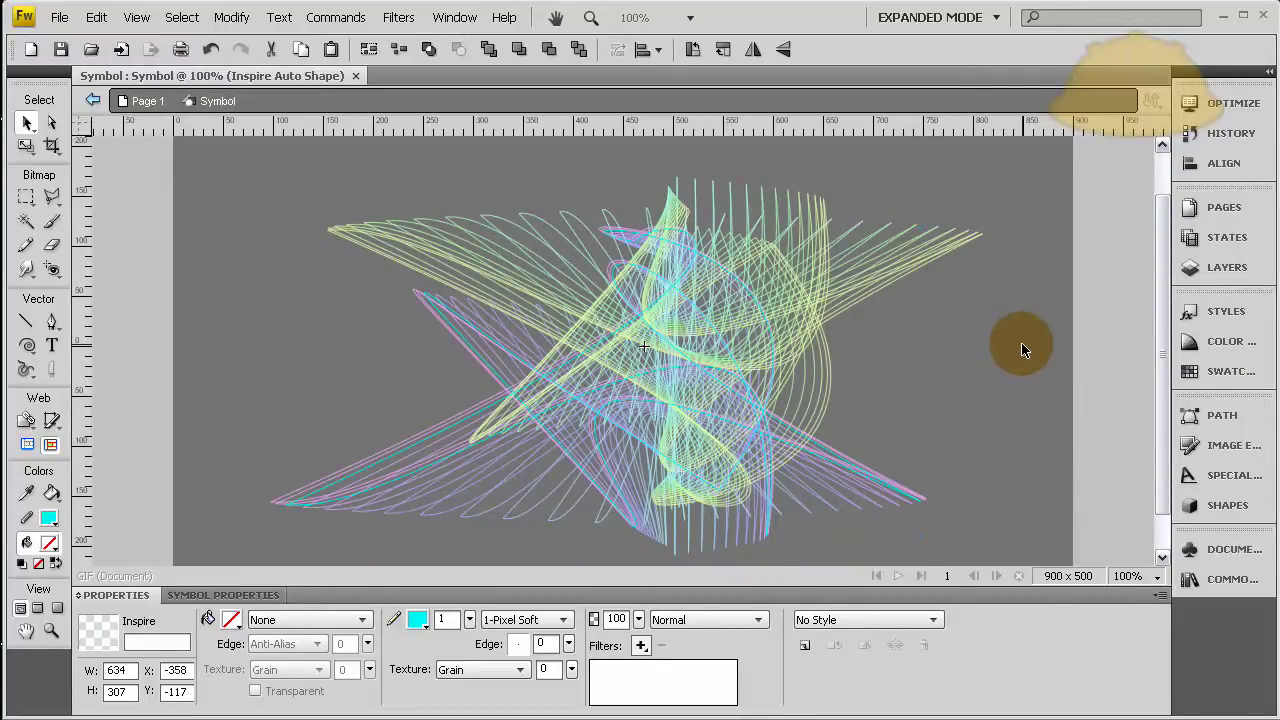
{"action": "key", "text": "ctrl+a"}
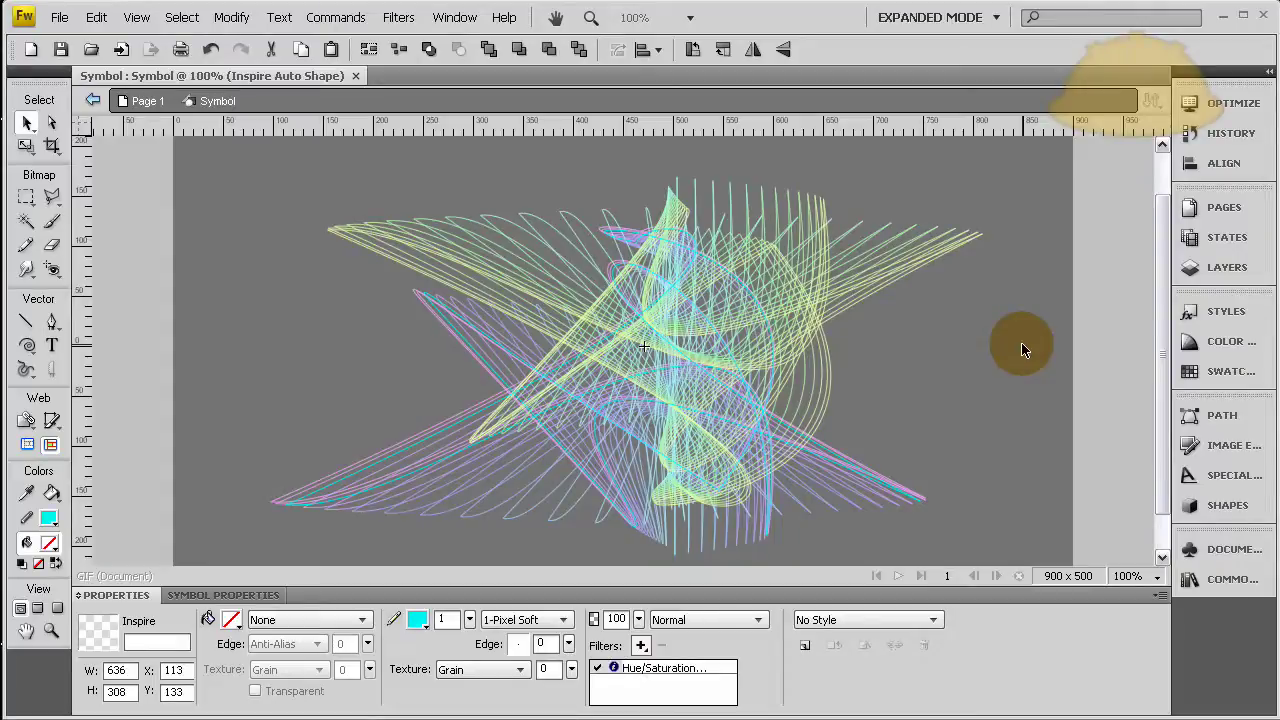
{"action": "double_click", "coordinate": [1021, 349]}
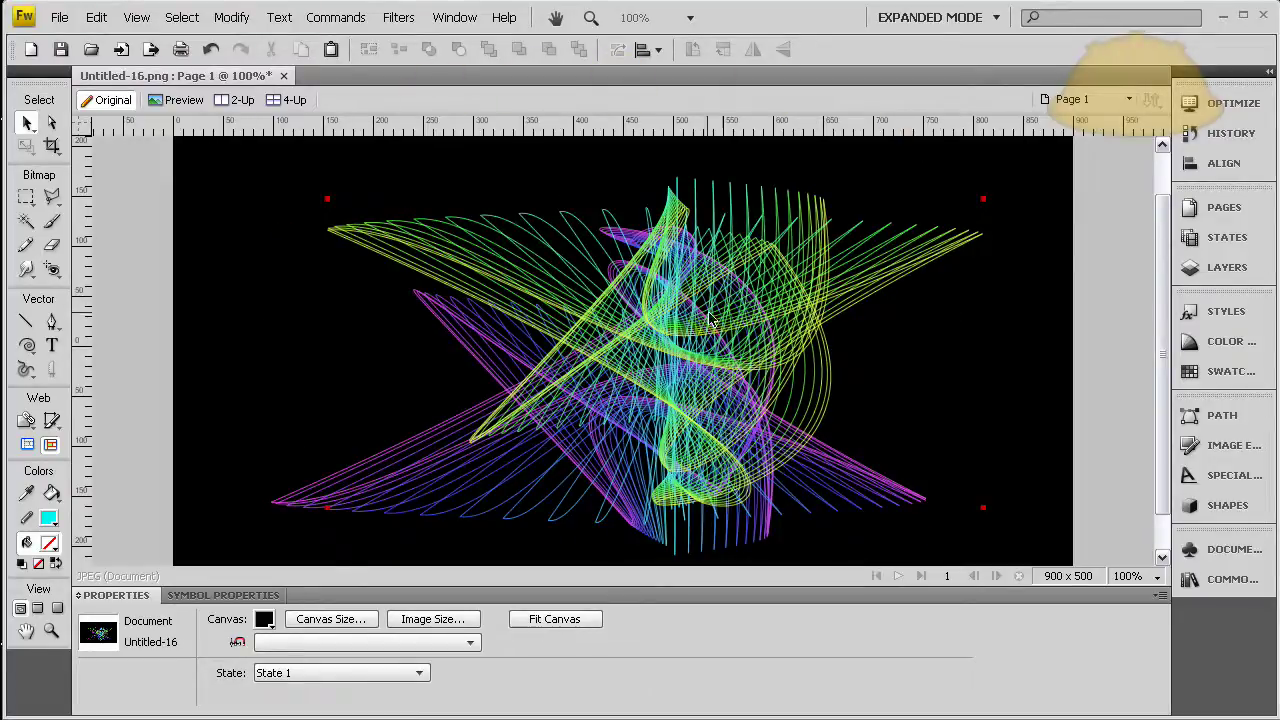
- Inside the symbol, drag the Inspire control to reshape it into an angular zigzag
{"action": "left_click", "coordinate": [838, 318]}
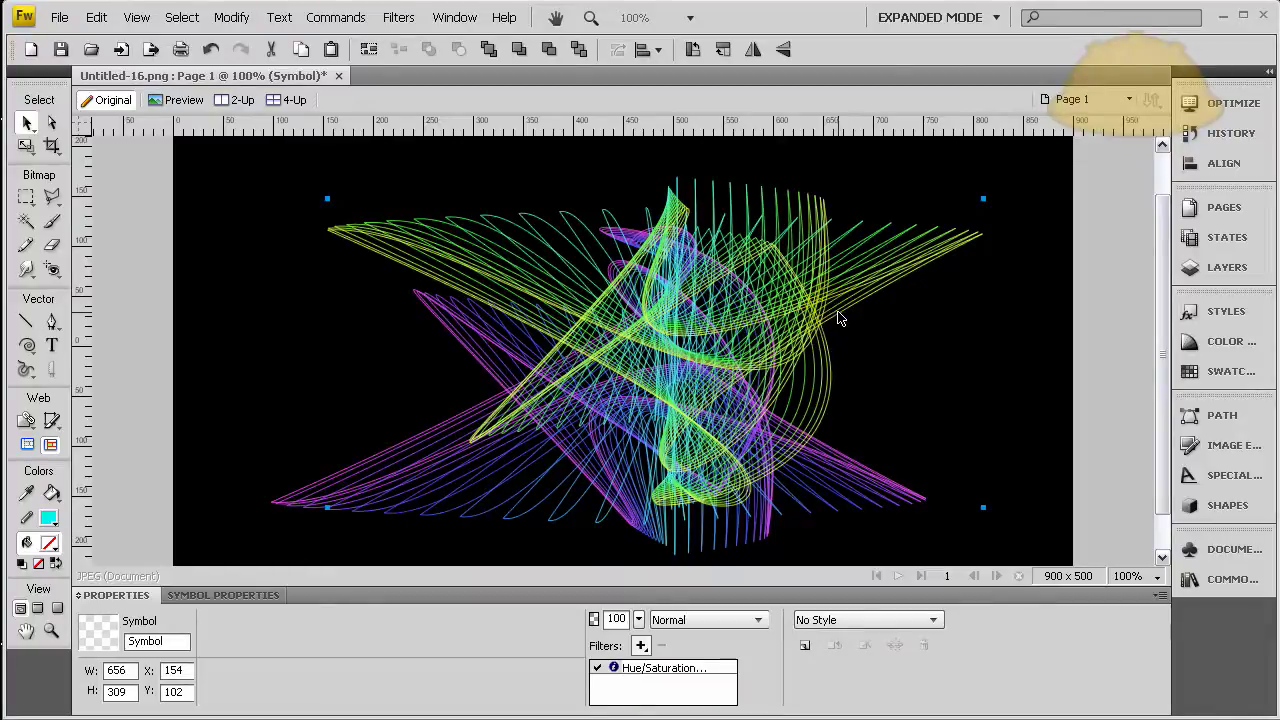
{"action": "double_click", "coordinate": [840, 318]}
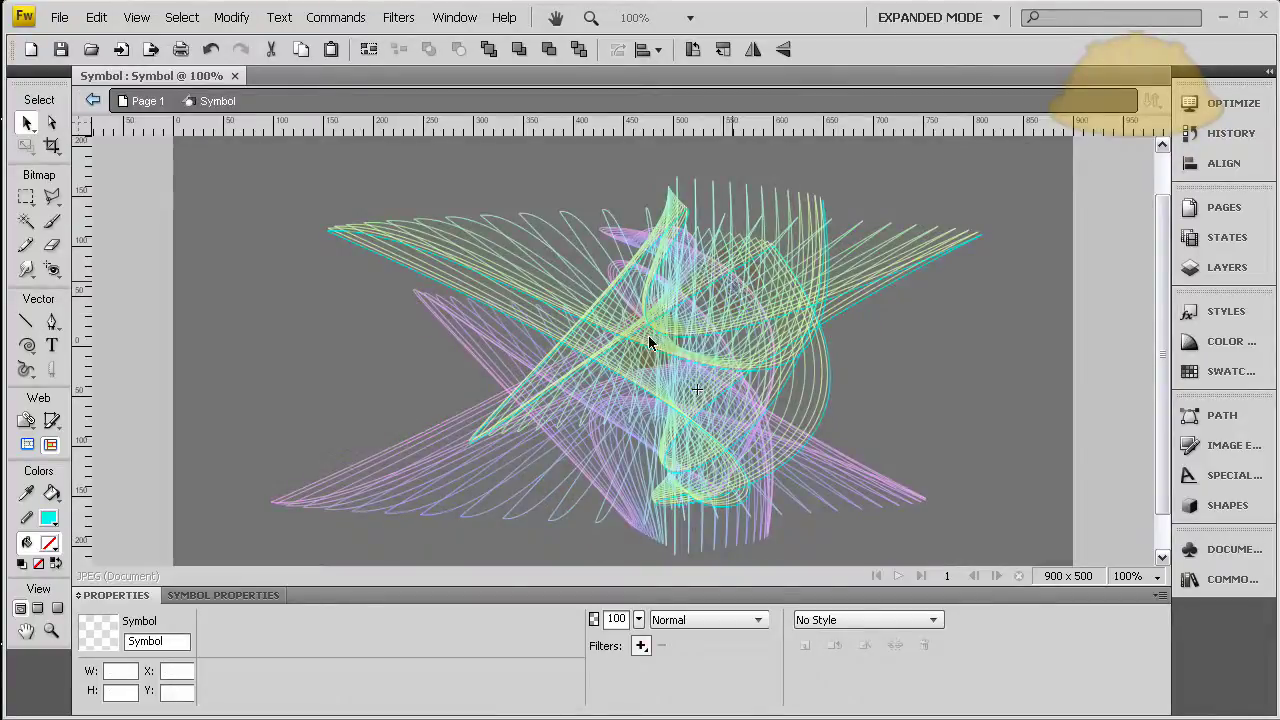
{"action": "left_click", "coordinate": [916, 263]}
{"action": "left_click", "coordinate": [916, 263]}
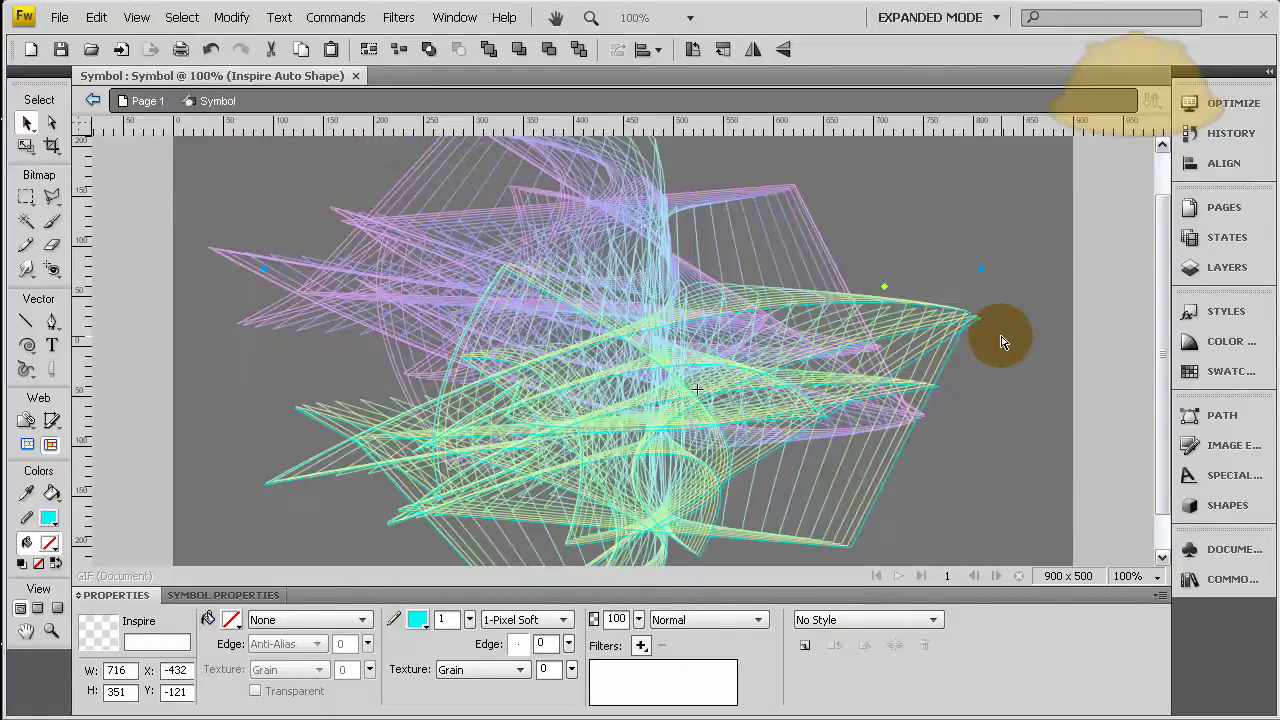
{"action": "left_click_drag", "start_coordinate": [889, 289], "coordinate": [886, 291]}
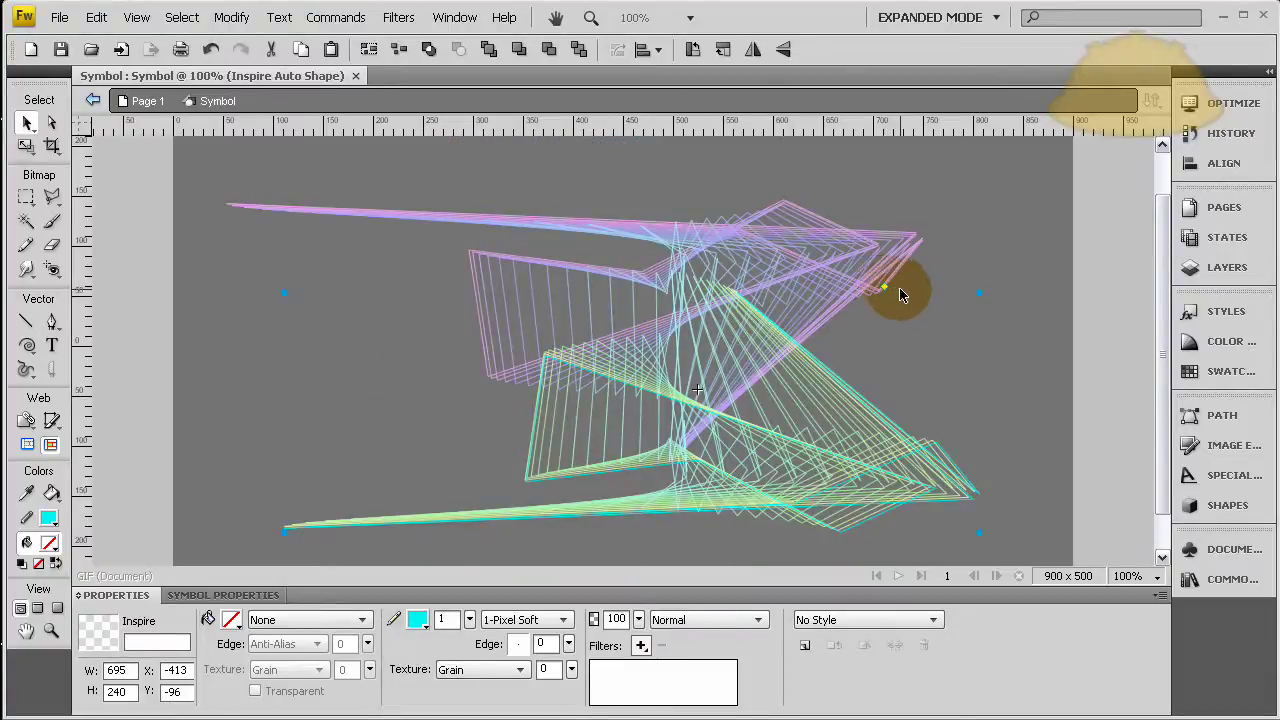
- Back on the main page, select all 26 line objects and group them
{"action": "left_click", "coordinate": [1038, 334]}
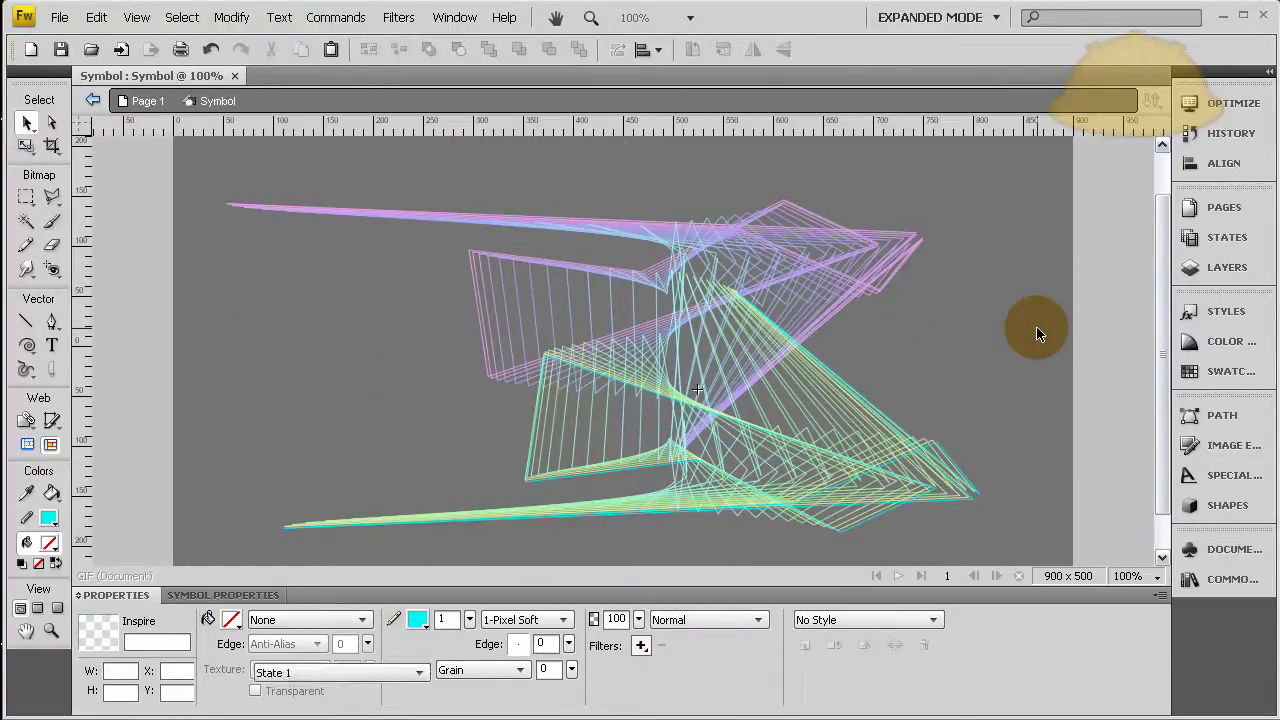
{"action": "double_click", "coordinate": [1038, 334]}
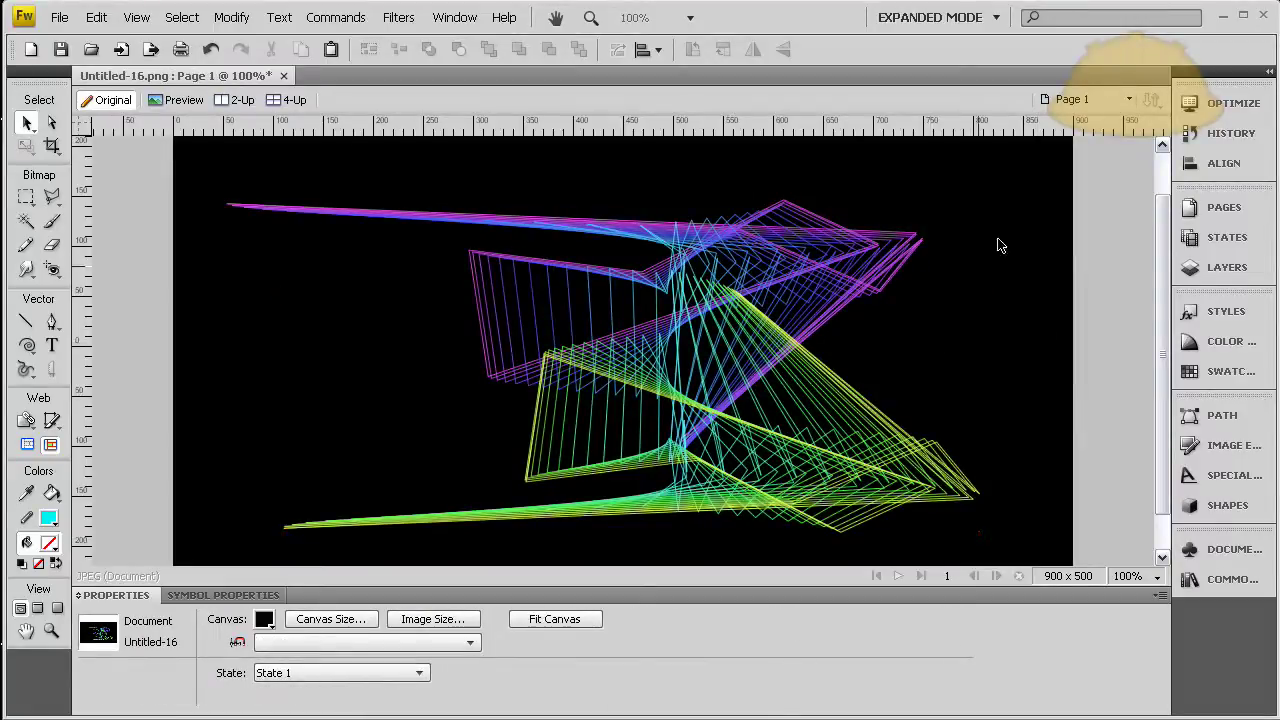
{"action": "left_click_drag", "start_coordinate": [1045, 223], "coordinate": [420, 543]}
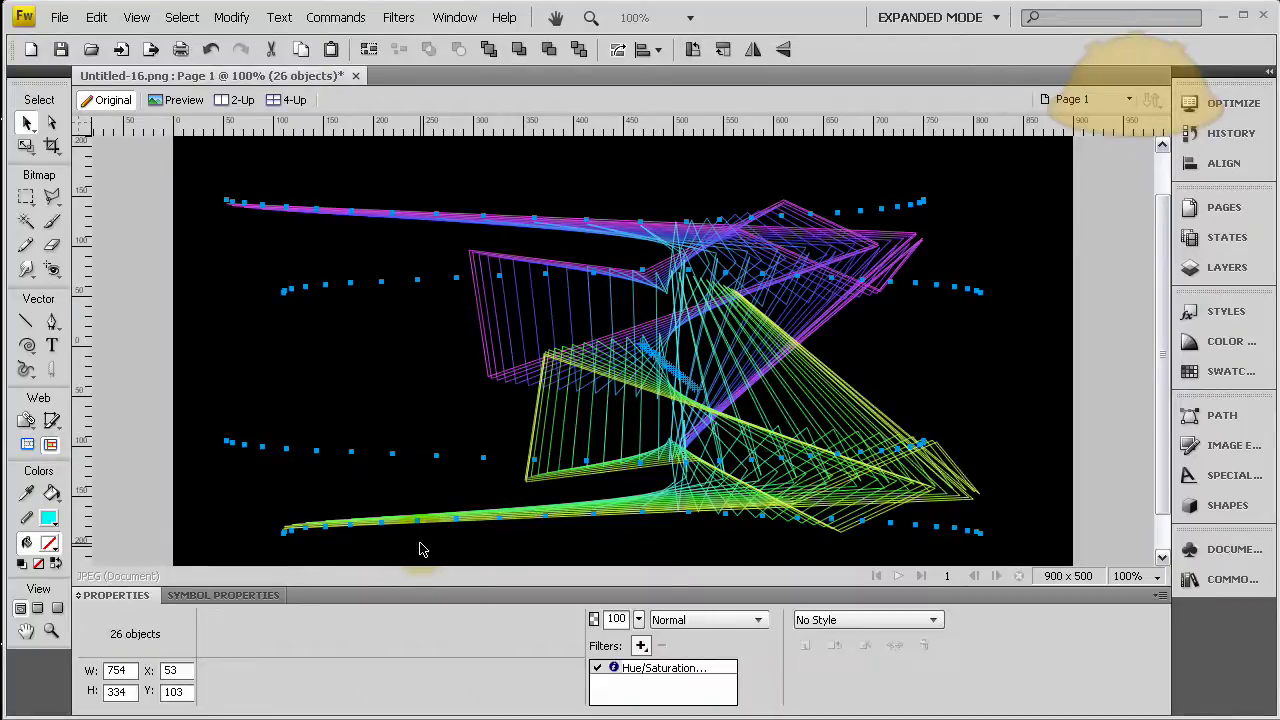
{"action": "key", "text": "ctrl+g"}
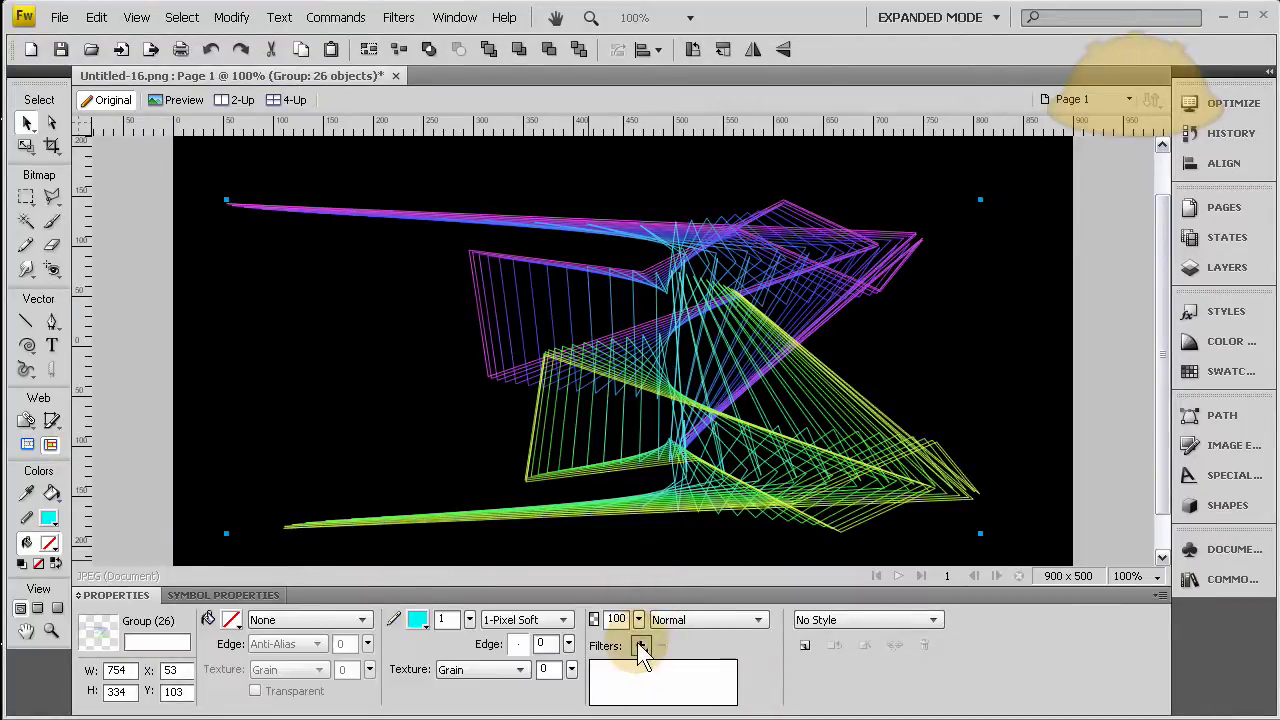
- Add a Shadow and Glow > Glow filter to the grouped line graphic
{"action": "left_click", "coordinate": [641, 647]}
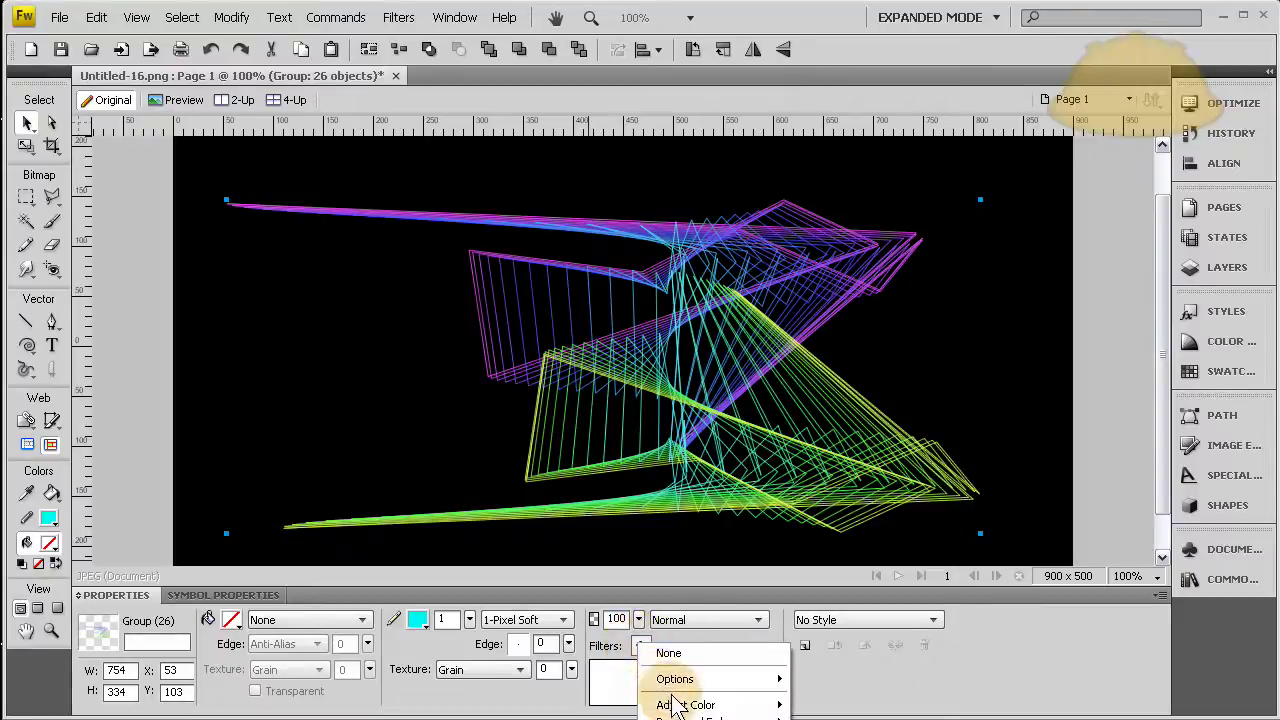
{"action": "mouse_move", "coordinate": [693, 710]}
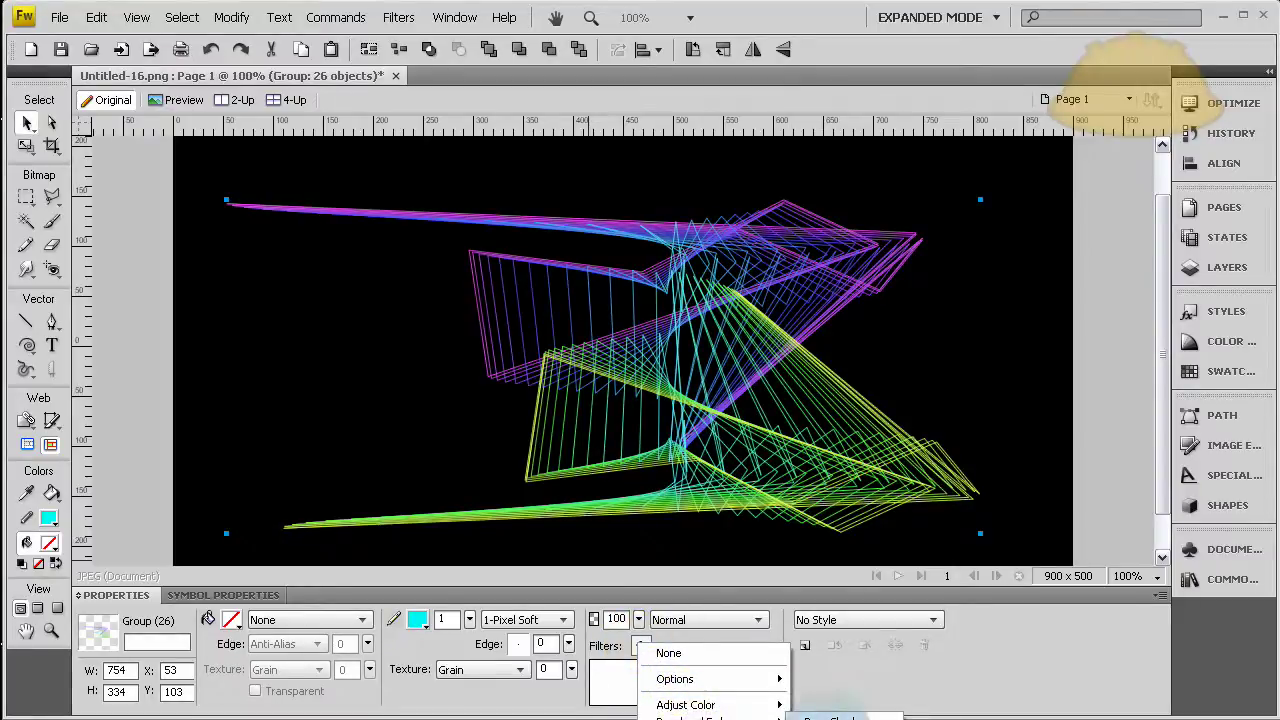
{"action": "left_click", "coordinate": [830, 719]}
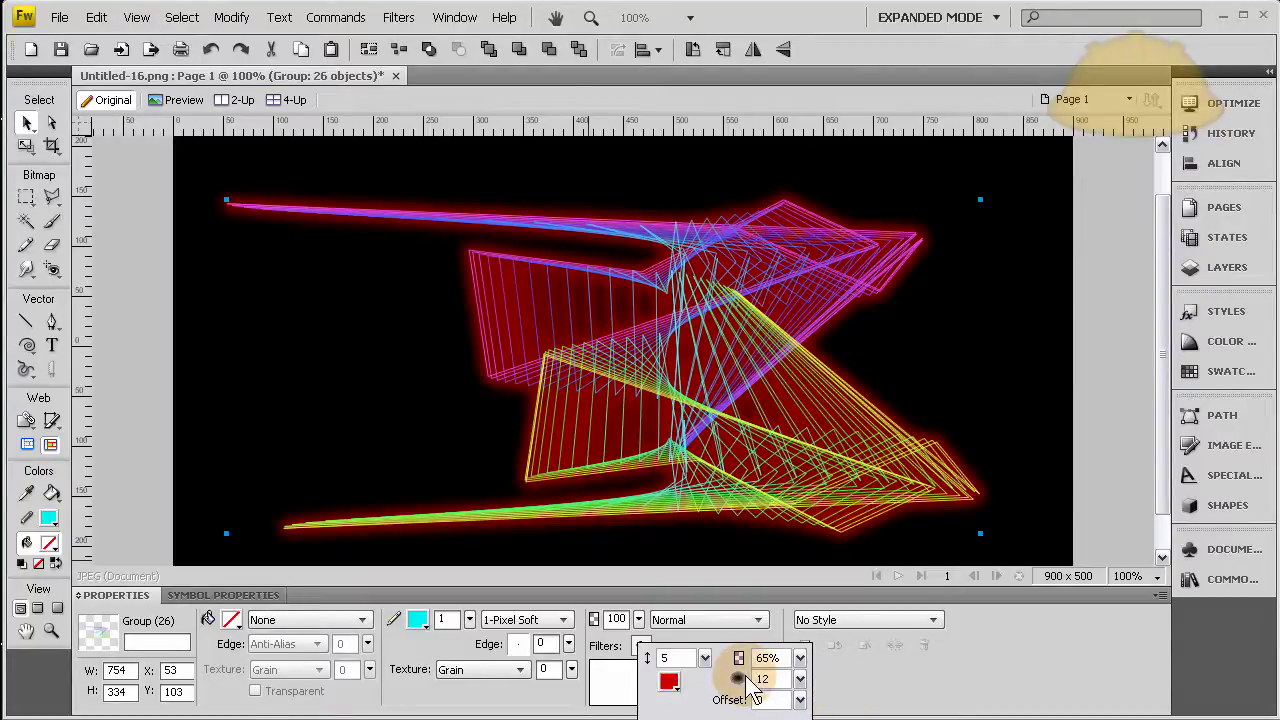
- Try cyan and white glow colours, settle on red #FF0000, then deselect to view the glow
{"action": "left_click", "coordinate": [669, 681]}
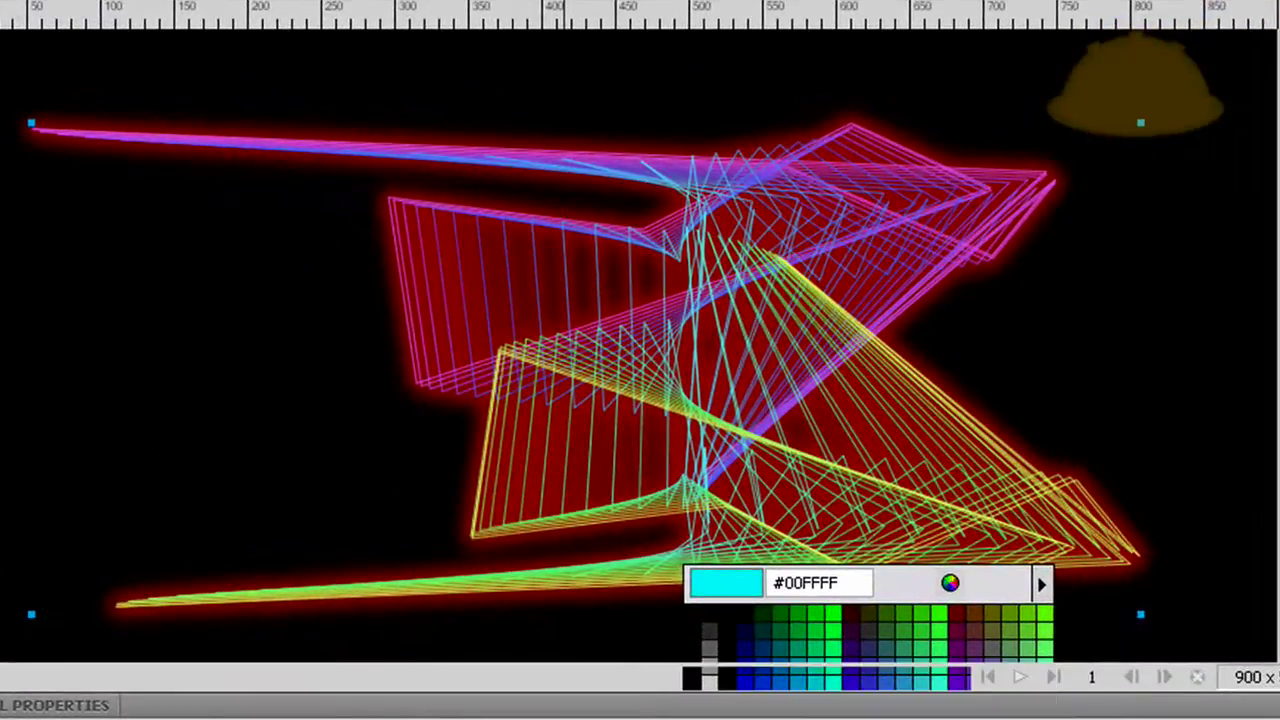
{"action": "left_click", "coordinate": [805, 655]}
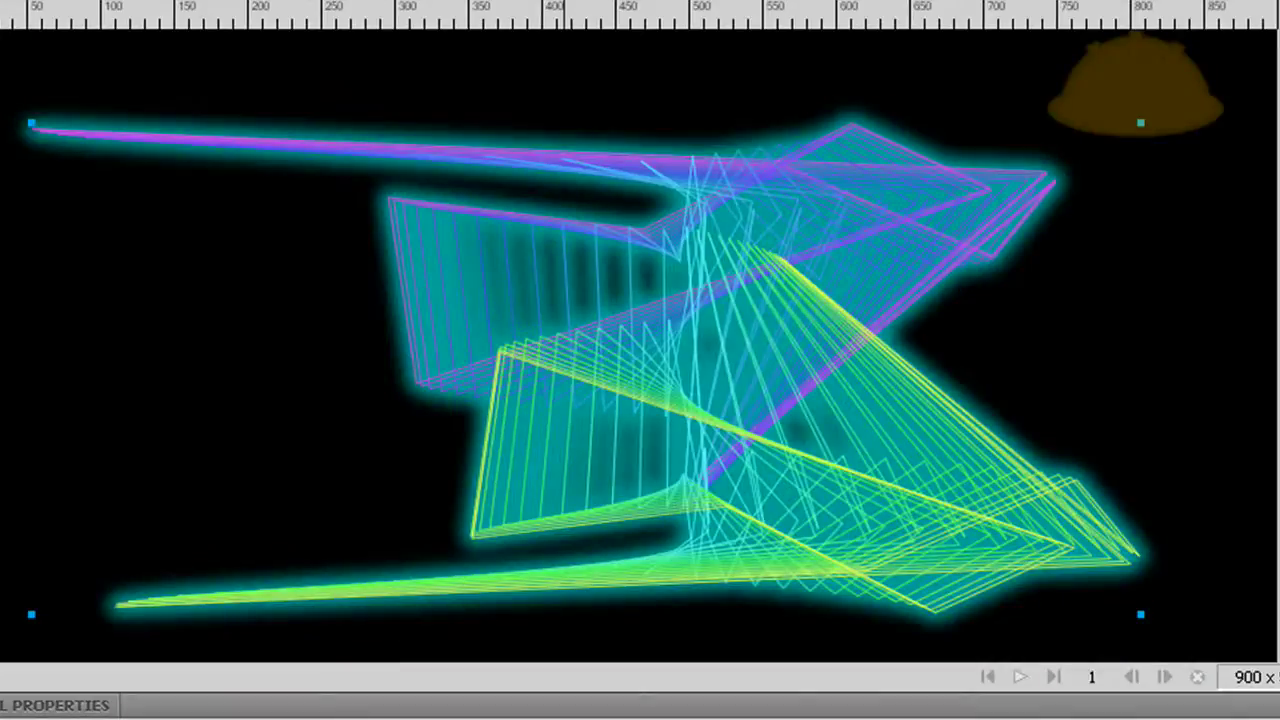
{"action": "left_click", "coordinate": [712, 715]}
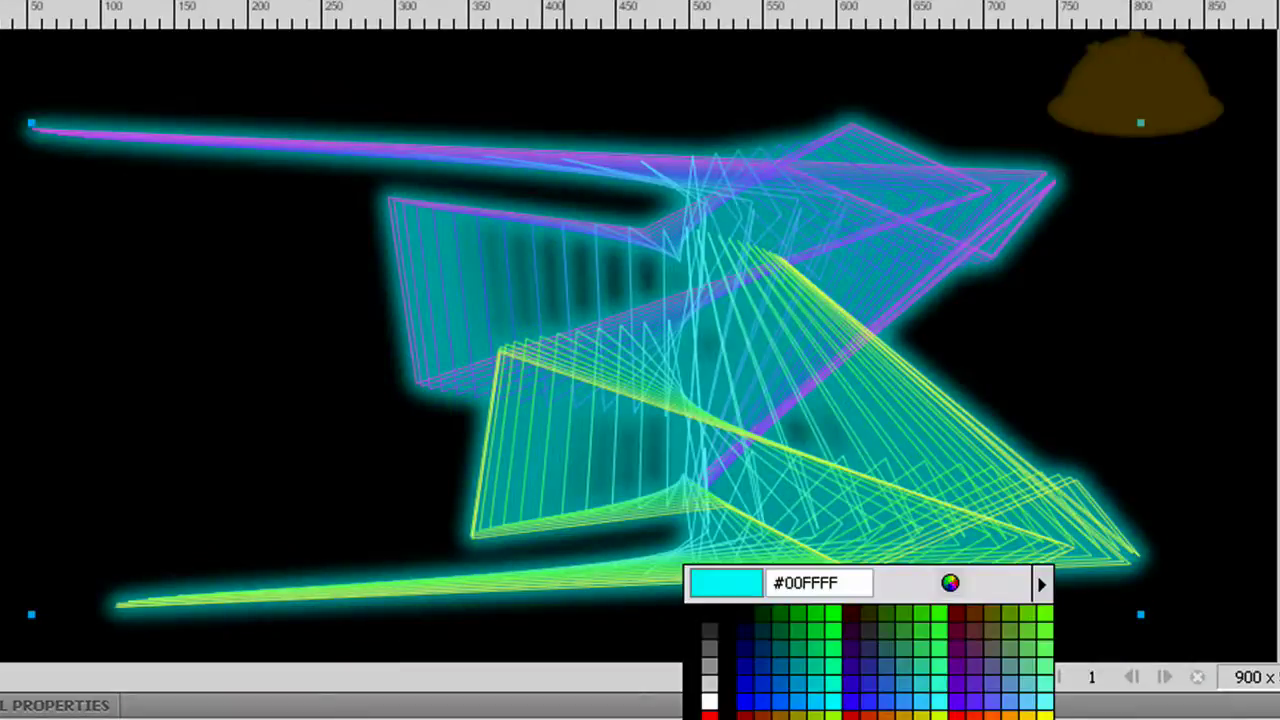
{"action": "left_click", "coordinate": [713, 688]}
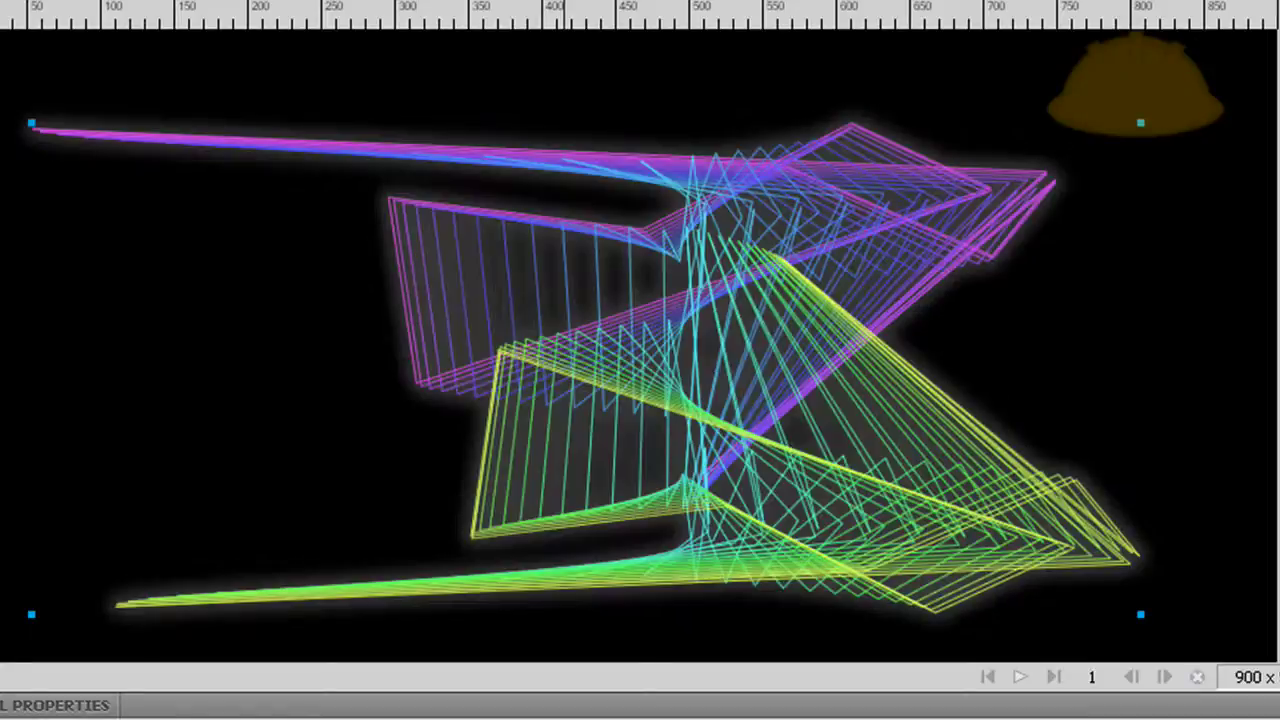
{"action": "left_click", "coordinate": [712, 715]}
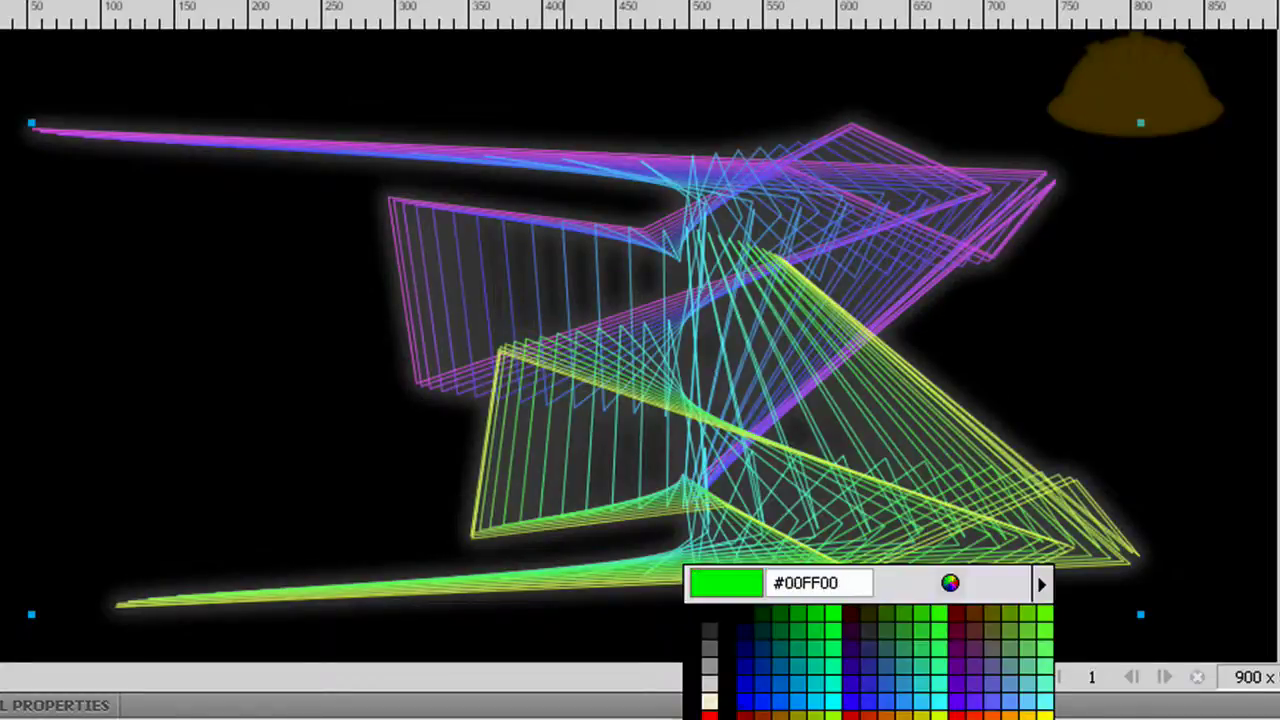
{"action": "left_click", "coordinate": [716, 706]}
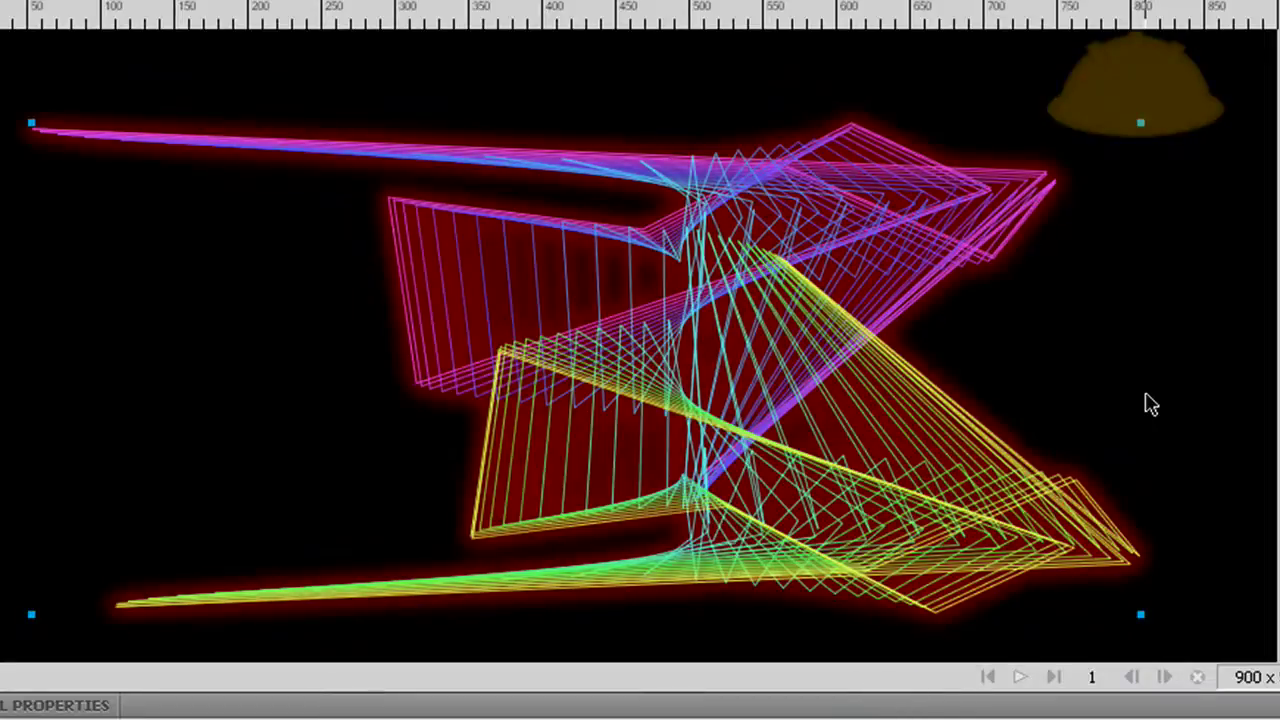
{"action": "key", "text": "Escape"}
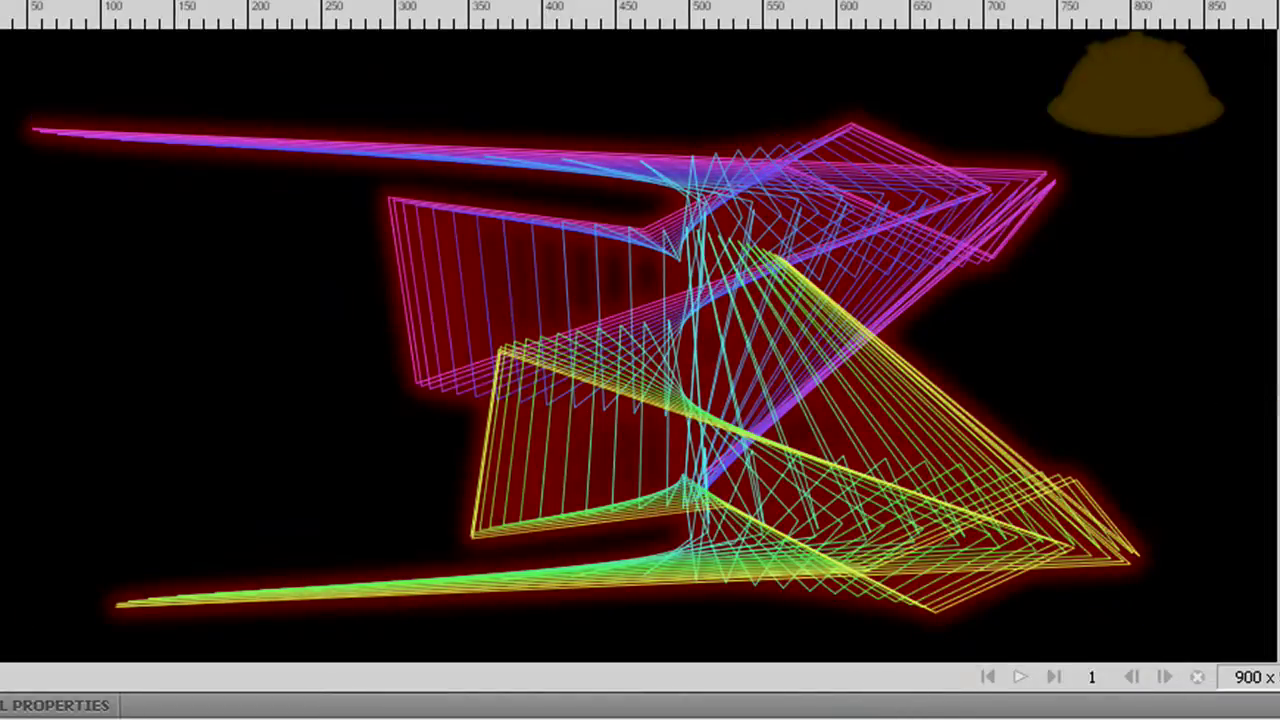